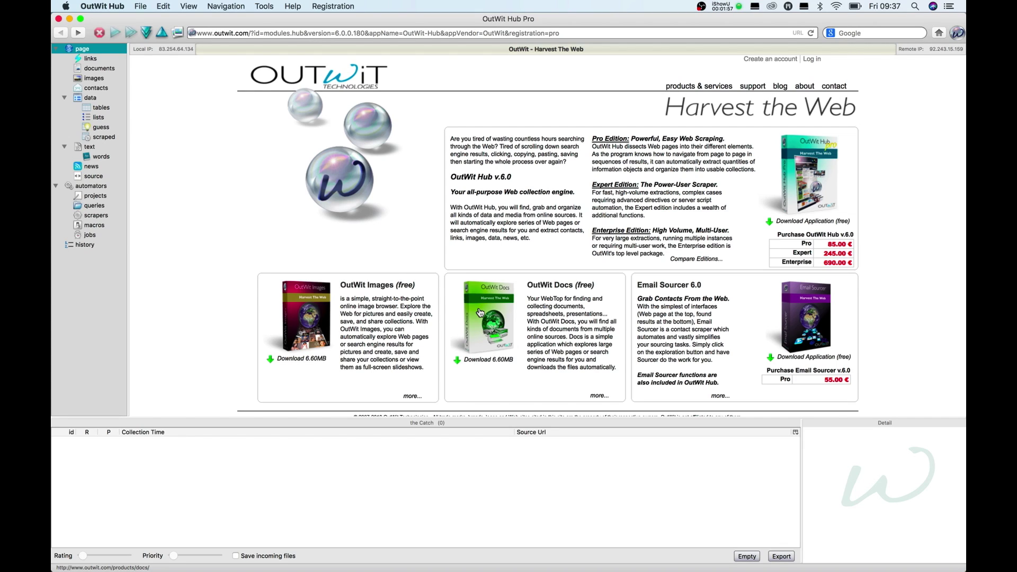
Step: Show all open windows and desktops from the OutWit Hub start page with Mission Control
{"action": "key", "text": "ctrl+Up"}
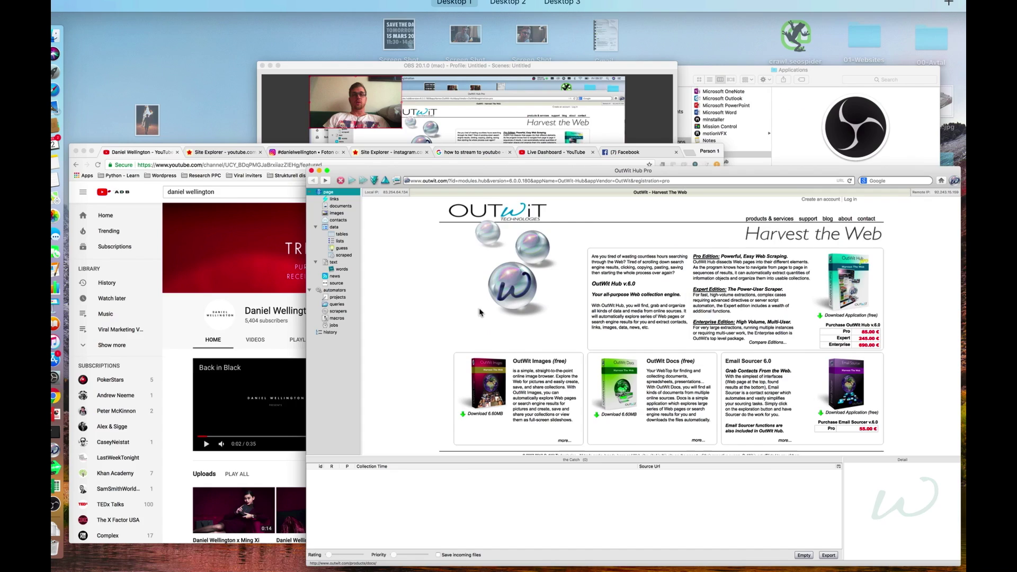
Step: Bring the Daniel Wellington YouTube channel forward, then switch to the #danielwellington Instagram tab
{"action": "left_click", "coordinate": [390, 476]}
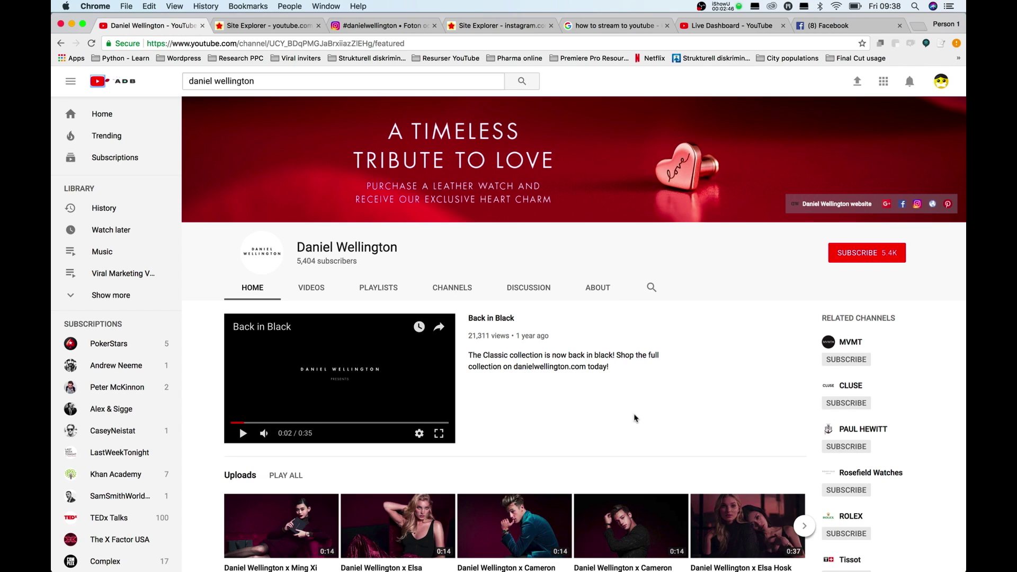
{"action": "scroll", "coordinate": [634, 416], "scroll_direction": "down", "scroll_amount": 2}
{"action": "scroll", "coordinate": [636, 418], "scroll_direction": "up", "scroll_amount": 2}
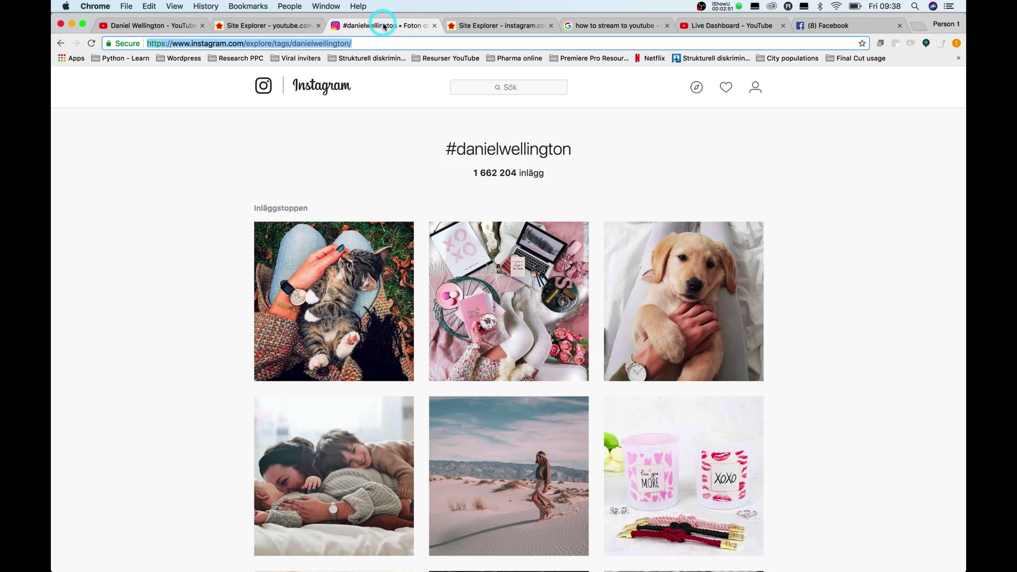
{"action": "left_click", "coordinate": [383, 26]}
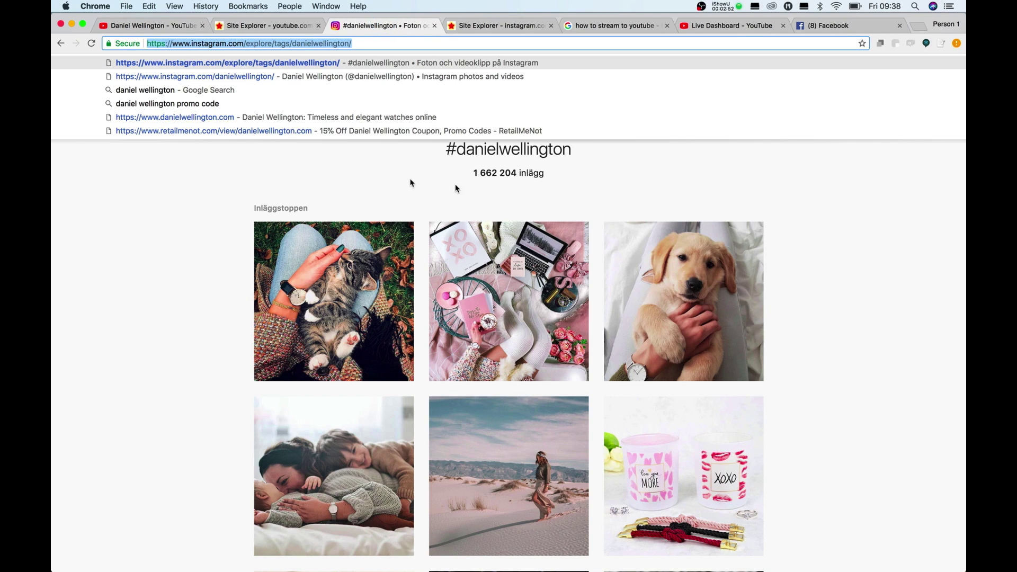
Step: Remove 'featured' from the Daniel Wellington YouTube channel address
{"action": "left_click", "coordinate": [209, 202]}
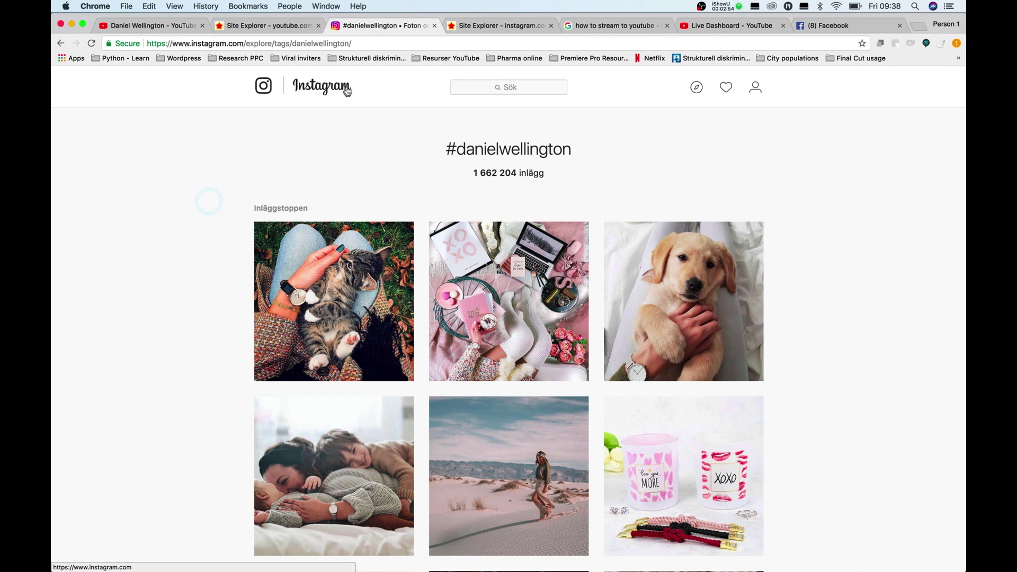
{"action": "left_click", "coordinate": [161, 30]}
{"action": "left_click", "coordinate": [380, 26]}
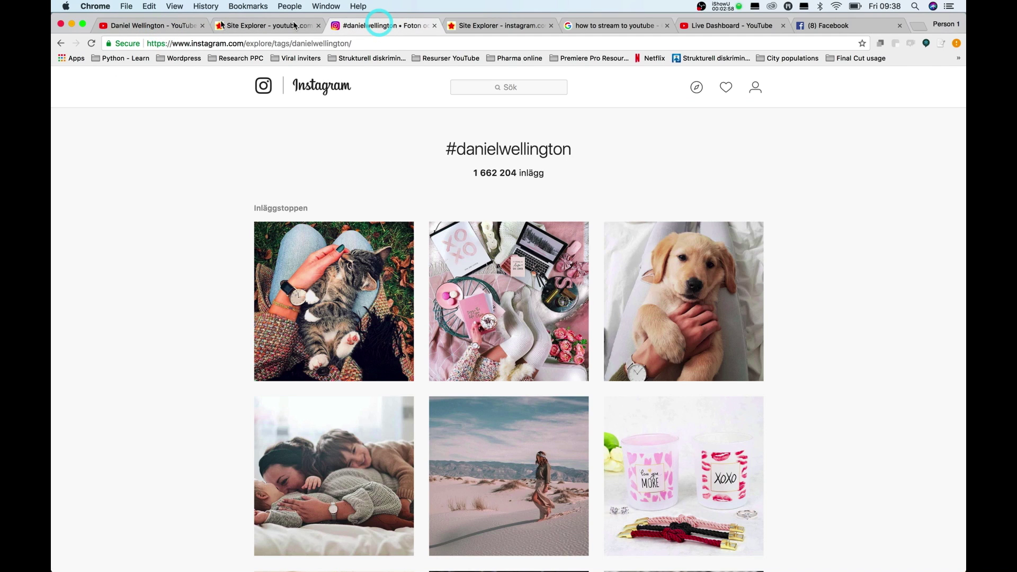
{"action": "left_click", "coordinate": [161, 28]}
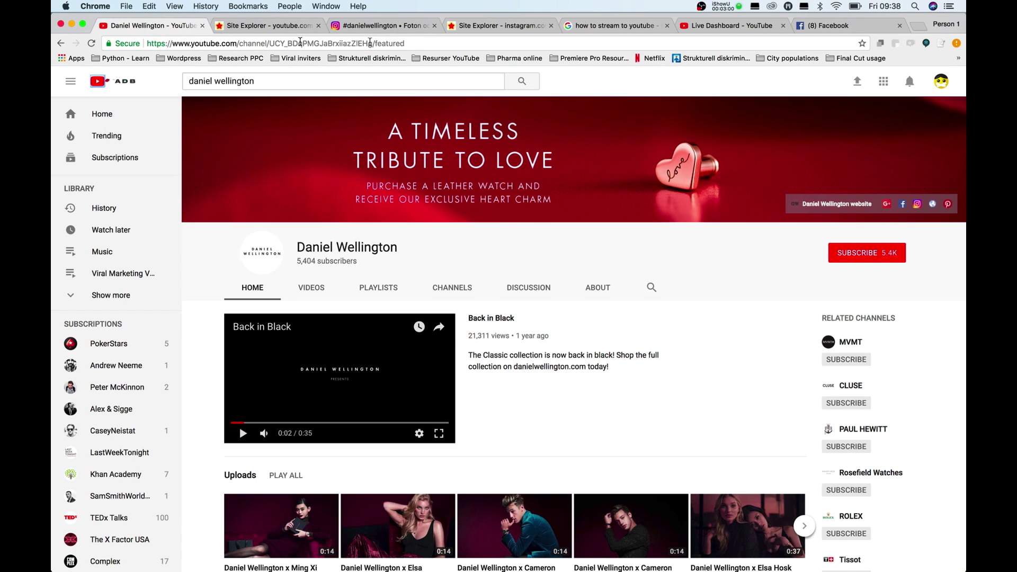
{"action": "double_click", "coordinate": [395, 44]}
{"action": "key", "text": "BackSpace"}
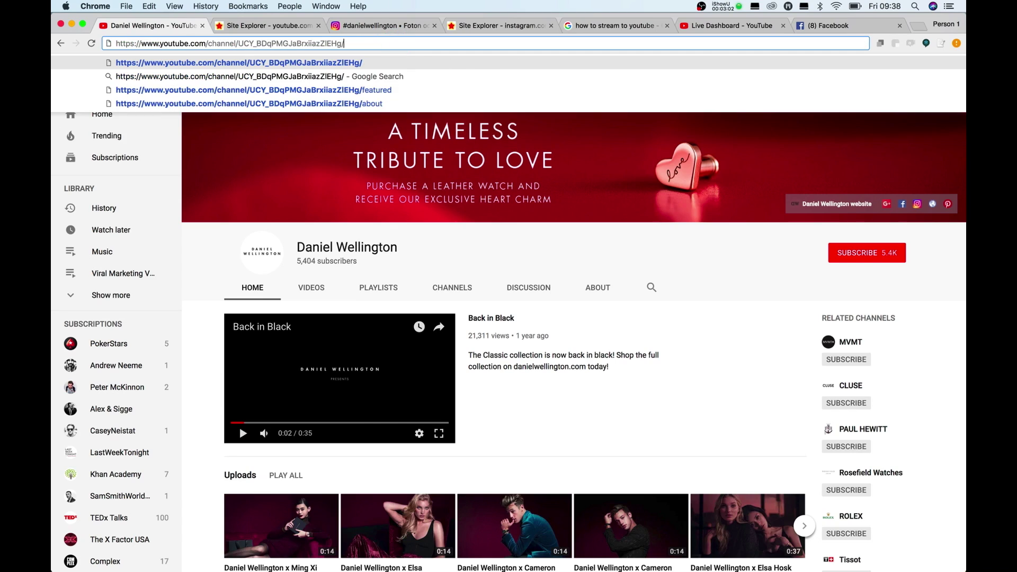
{"action": "left_click", "coordinate": [775, 349]}
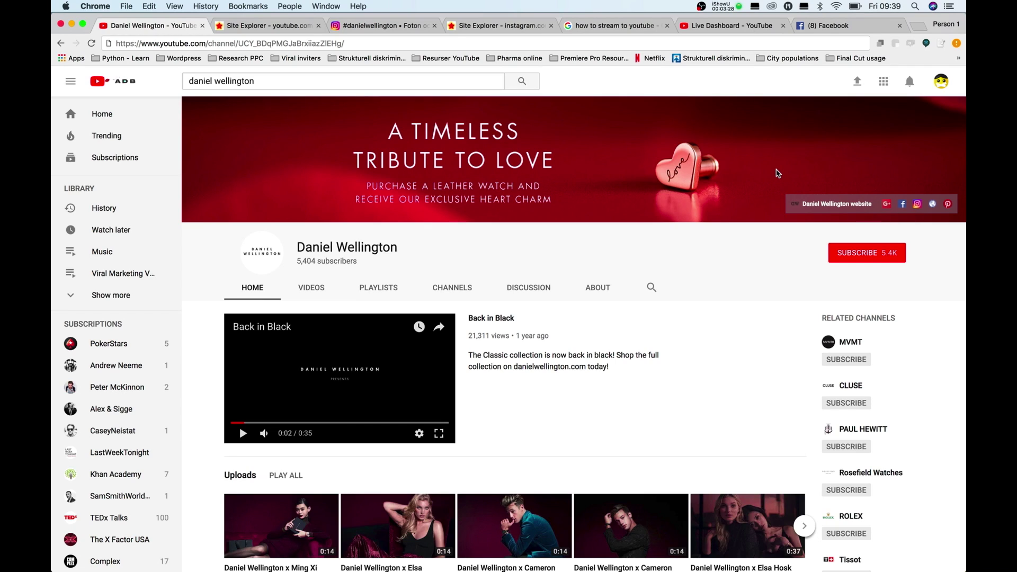
Step: View and close the top #danielwellington Instagram post, then return to the YouTube channel
{"action": "left_click", "coordinate": [376, 26]}
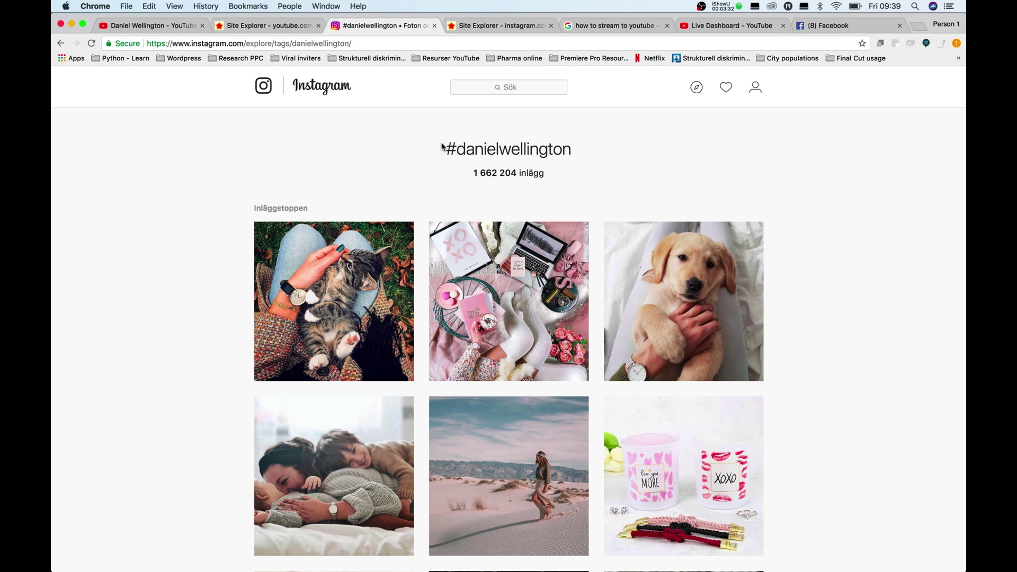
{"action": "left_click_drag", "start_coordinate": [442, 147], "coordinate": [584, 150]}
{"action": "left_click", "coordinate": [585, 150]}
{"action": "left_click", "coordinate": [340, 235]}
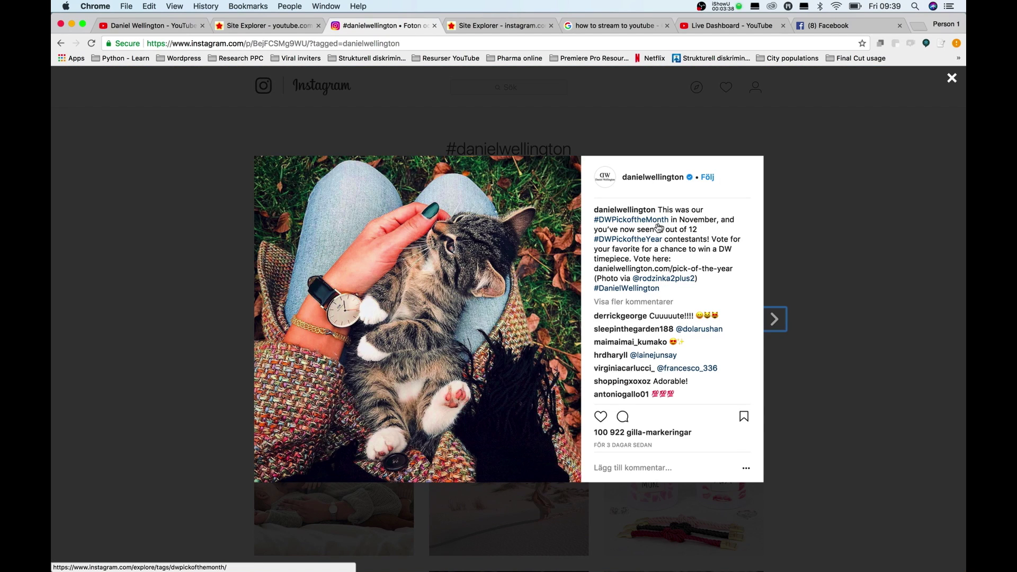
{"action": "left_click", "coordinate": [830, 191]}
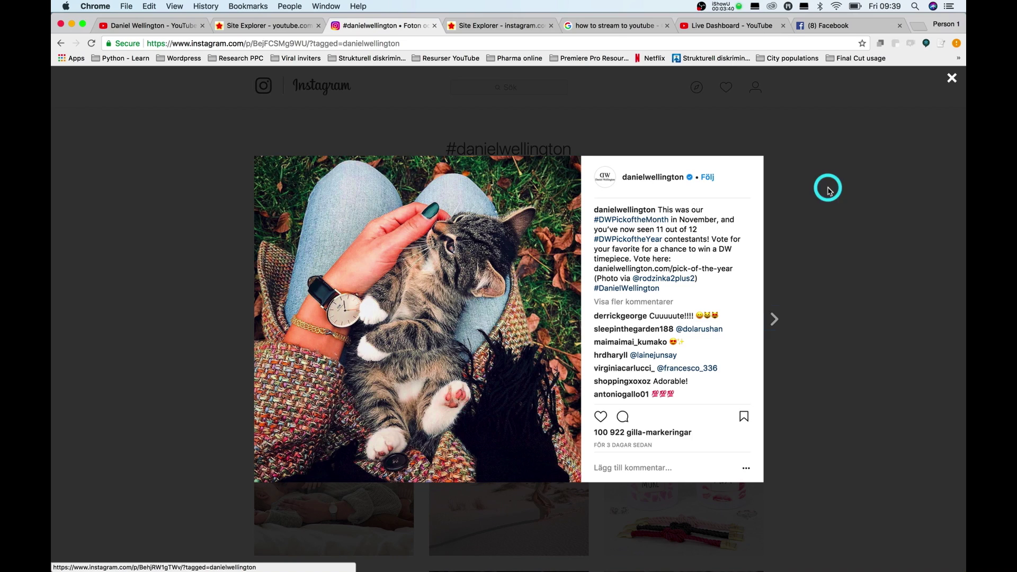
{"action": "left_click", "coordinate": [195, 152]}
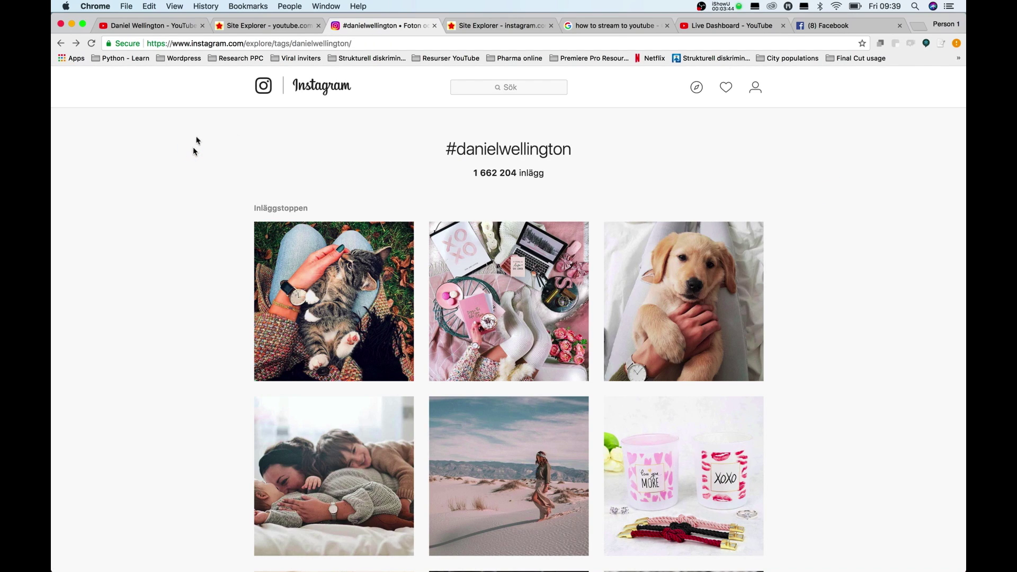
{"action": "left_click", "coordinate": [143, 24]}
Step: Copy the Daniel Wellington YouTube channel URL and go to Majestic Site Explorer
{"action": "scroll", "coordinate": [598, 441], "scroll_direction": "down", "scroll_amount": 2}
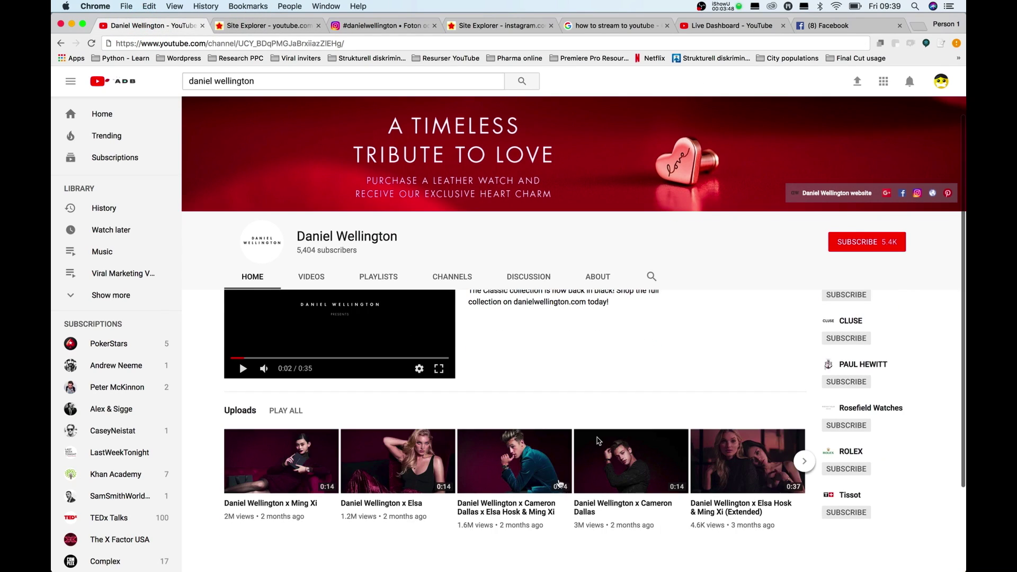
{"action": "scroll", "coordinate": [598, 441], "scroll_direction": "down", "scroll_amount": 3}
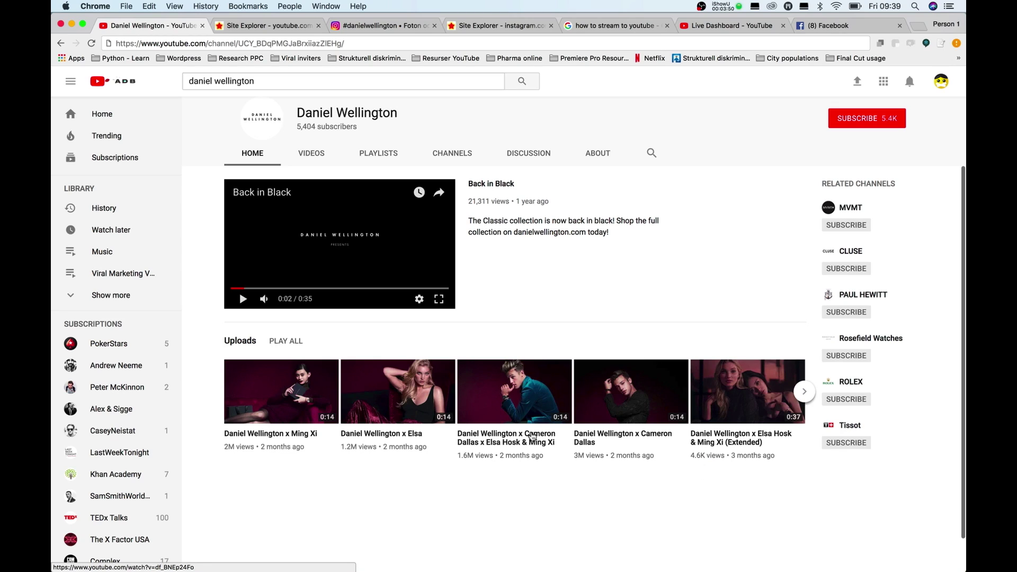
{"action": "scroll", "coordinate": [405, 183], "scroll_direction": "up", "scroll_amount": 3}
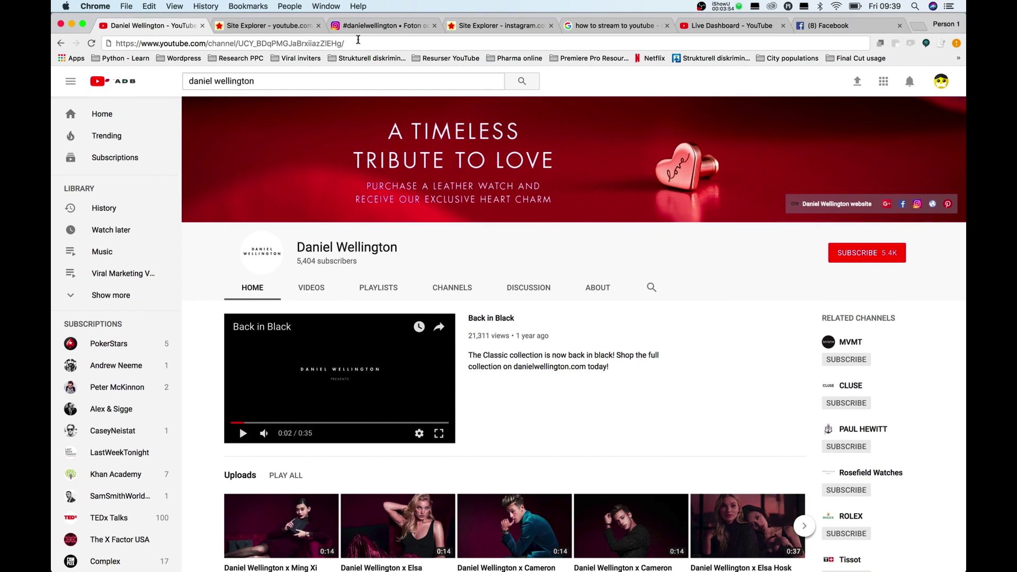
{"action": "left_click", "coordinate": [281, 47]}
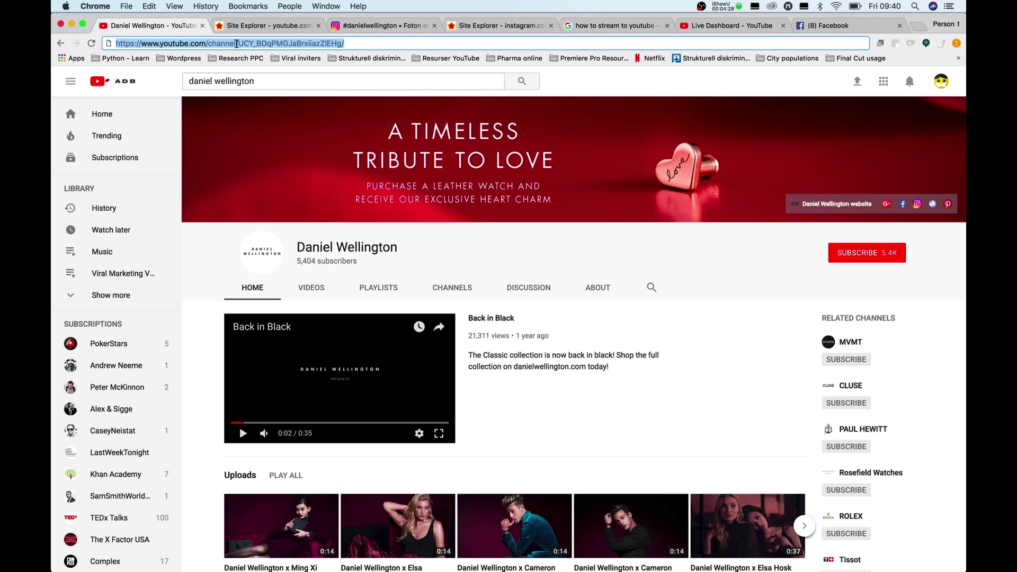
{"action": "left_click", "coordinate": [247, 28]}
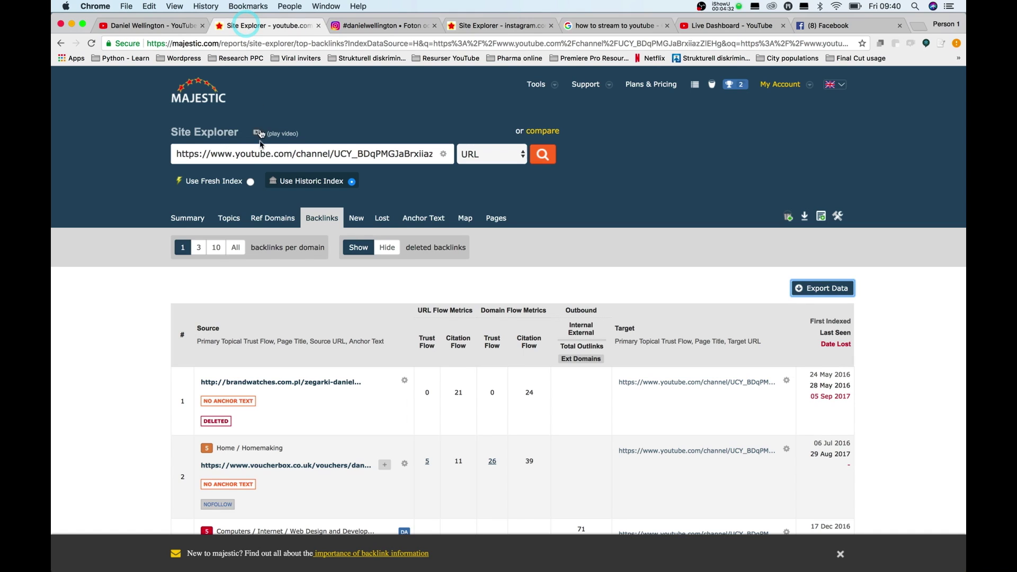
Step: Paste the YouTube channel URL into Site Explorer and run its backlinks report
{"action": "left_click", "coordinate": [254, 155]}
{"action": "type", "text": "https://www.youtube.com/channel/UCY_BDqPMGJaBrxiiazZlEHg/"}
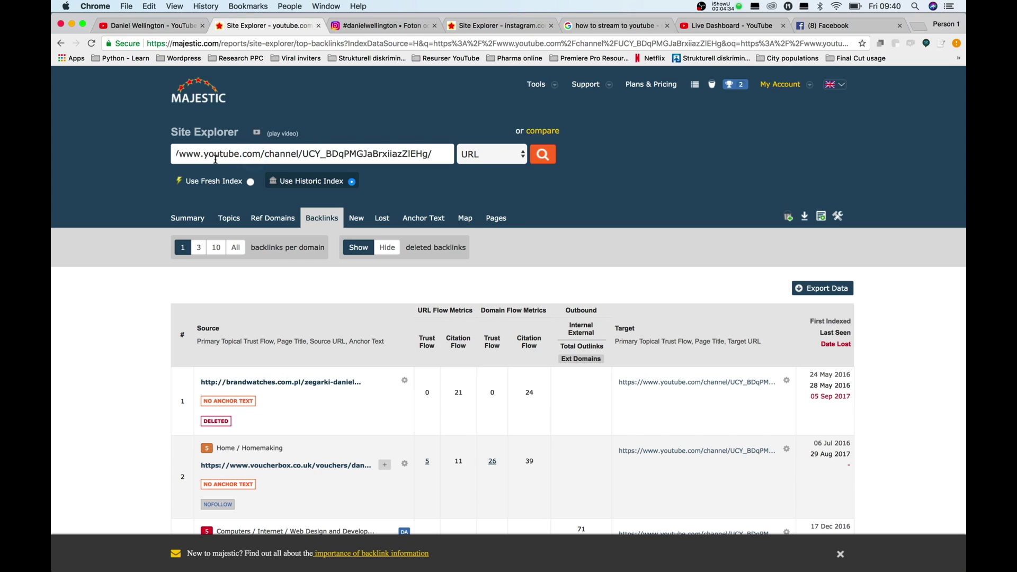
{"action": "key", "text": "Return"}
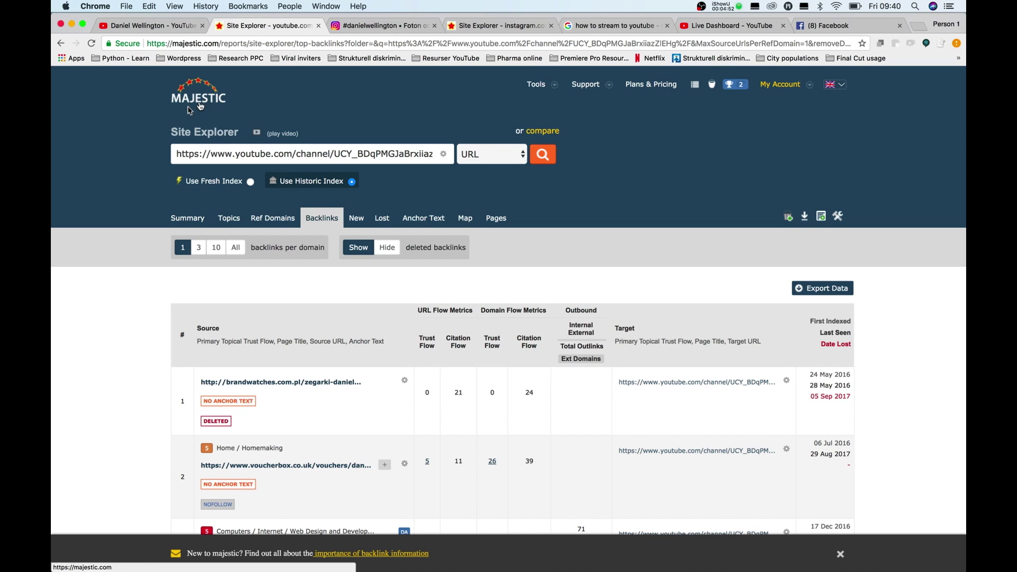
{"action": "scroll", "coordinate": [141, 280], "scroll_direction": "down", "scroll_amount": 1}
{"action": "scroll", "coordinate": [375, 289], "scroll_direction": "down", "scroll_amount": 3}
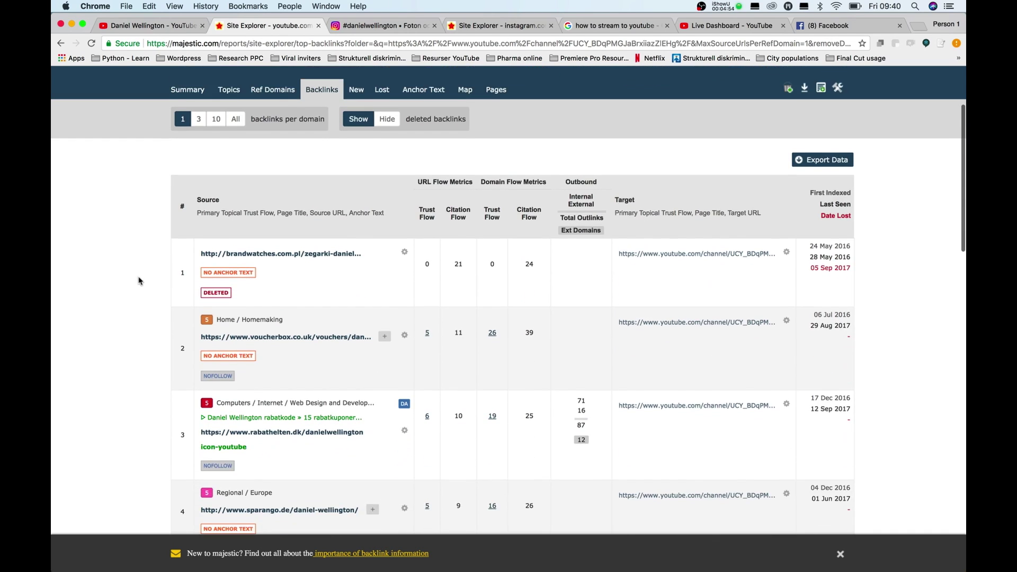
{"action": "scroll", "coordinate": [351, 237], "scroll_direction": "up", "scroll_amount": 3}
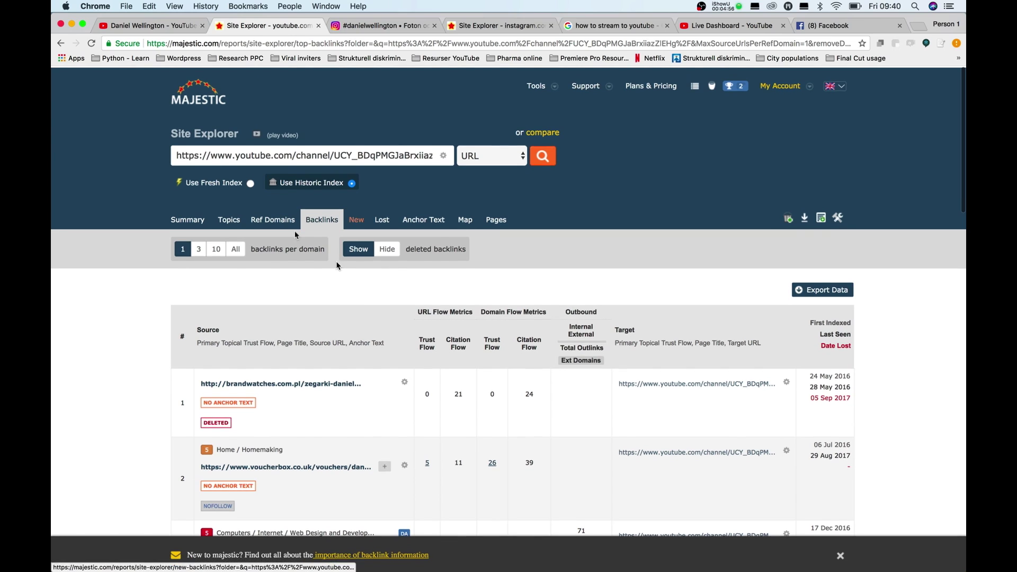
{"action": "scroll", "coordinate": [350, 212], "scroll_direction": "down", "scroll_amount": 5}
{"action": "scroll", "coordinate": [371, 325], "scroll_direction": "up", "scroll_amount": 1}
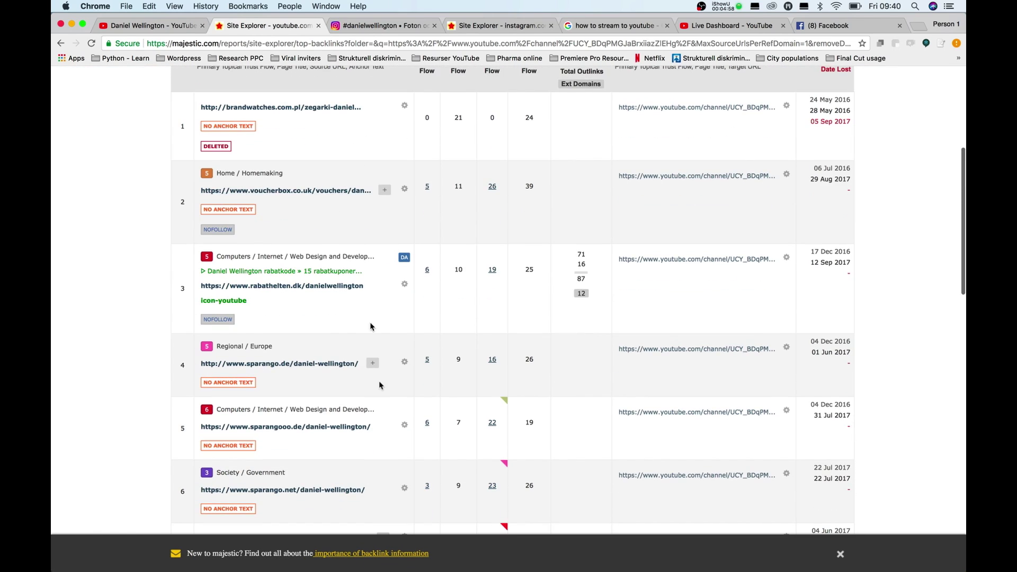
{"action": "scroll", "coordinate": [379, 381], "scroll_direction": "down", "scroll_amount": 8}
{"action": "scroll", "coordinate": [379, 381], "scroll_direction": "up", "scroll_amount": 2}
{"action": "scroll", "coordinate": [379, 382], "scroll_direction": "up", "scroll_amount": 10}
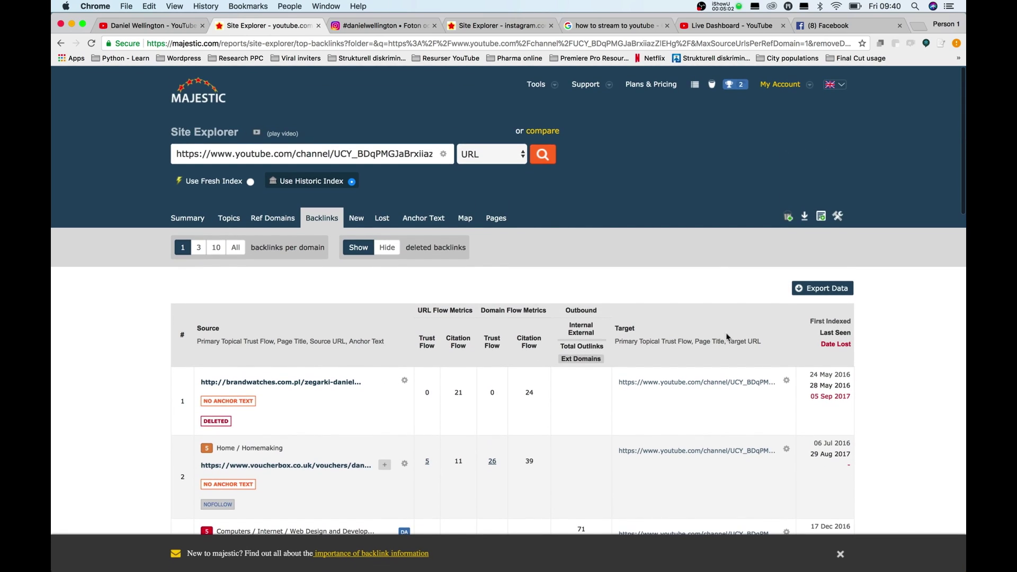
Step: Review the Export Data options for the 18 backlinks, then close the dialog
{"action": "left_click", "coordinate": [828, 291]}
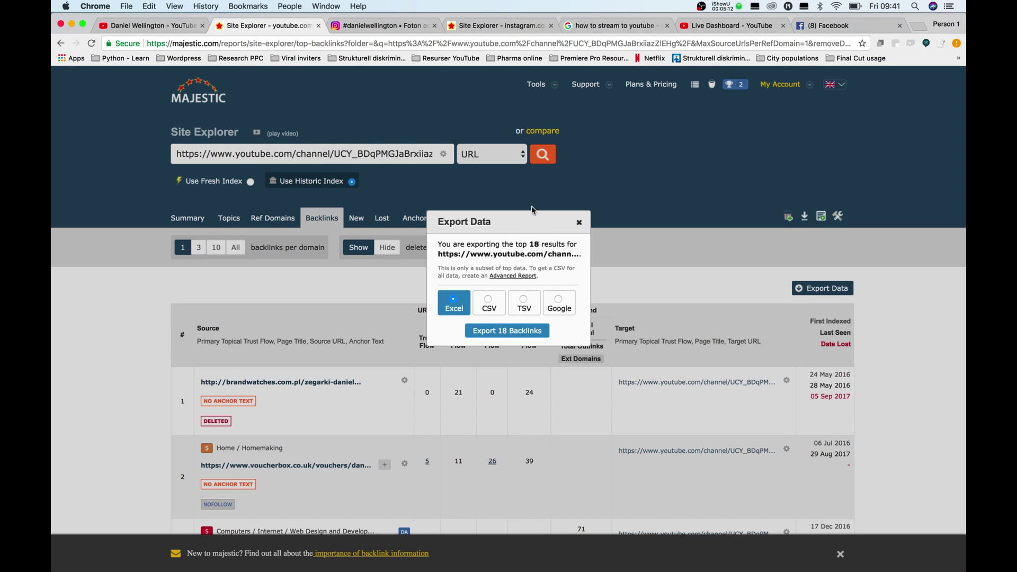
{"action": "left_click", "coordinate": [581, 224]}
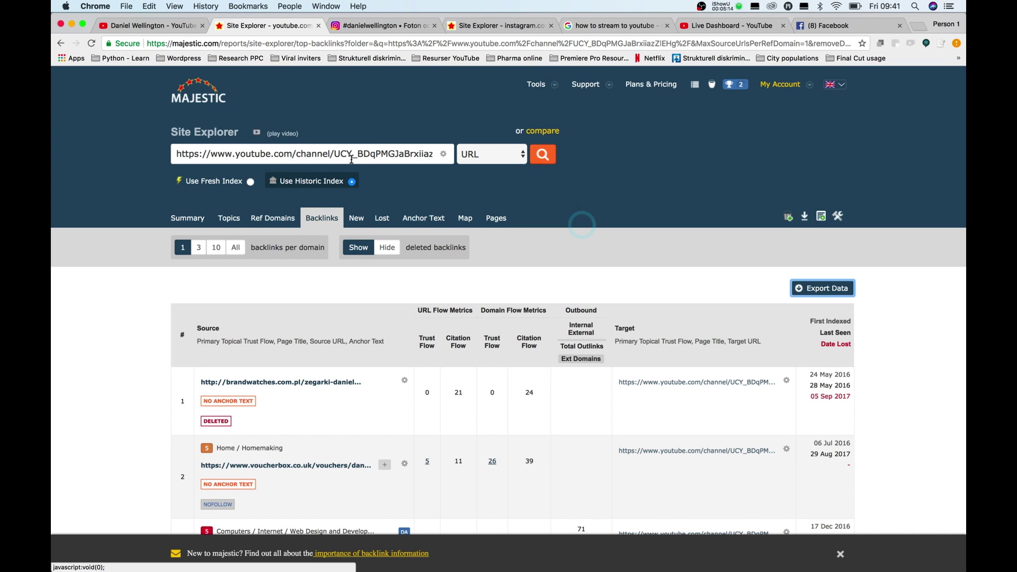
{"action": "left_click", "coordinate": [391, 153]}
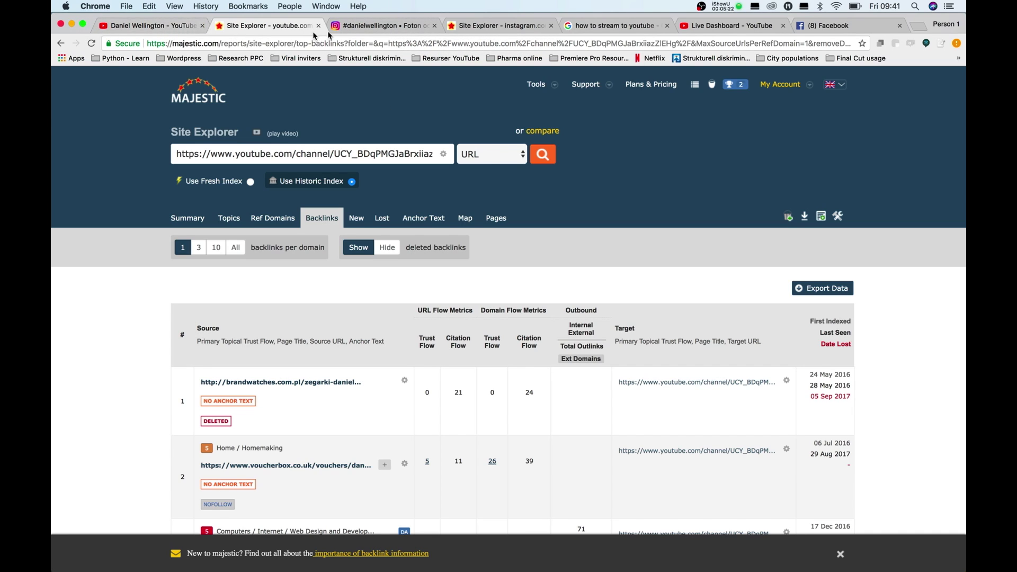
Step: Check the #danielwellington Instagram page address against the Majestic report
{"action": "left_click", "coordinate": [393, 27]}
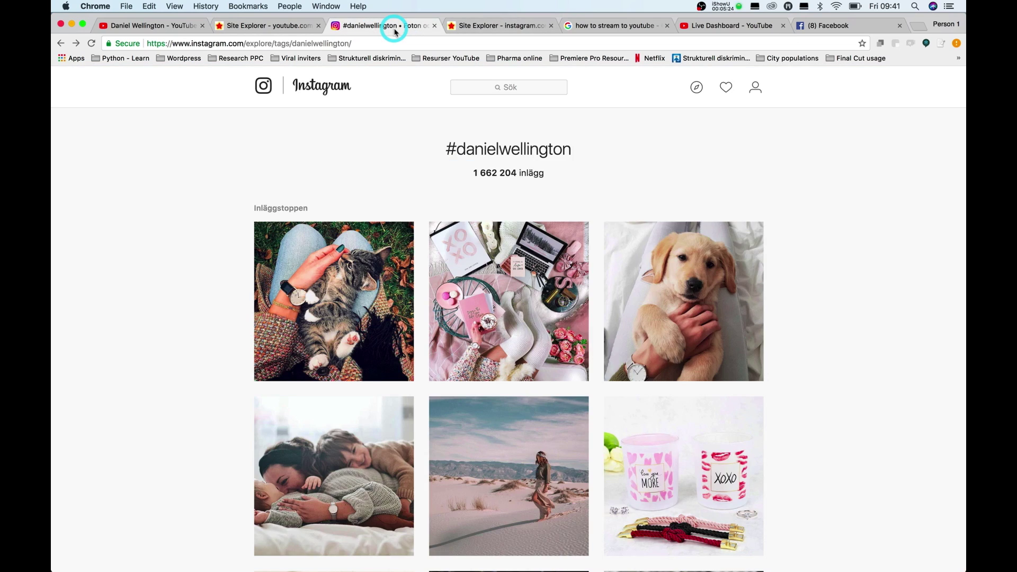
{"action": "left_click", "coordinate": [385, 46]}
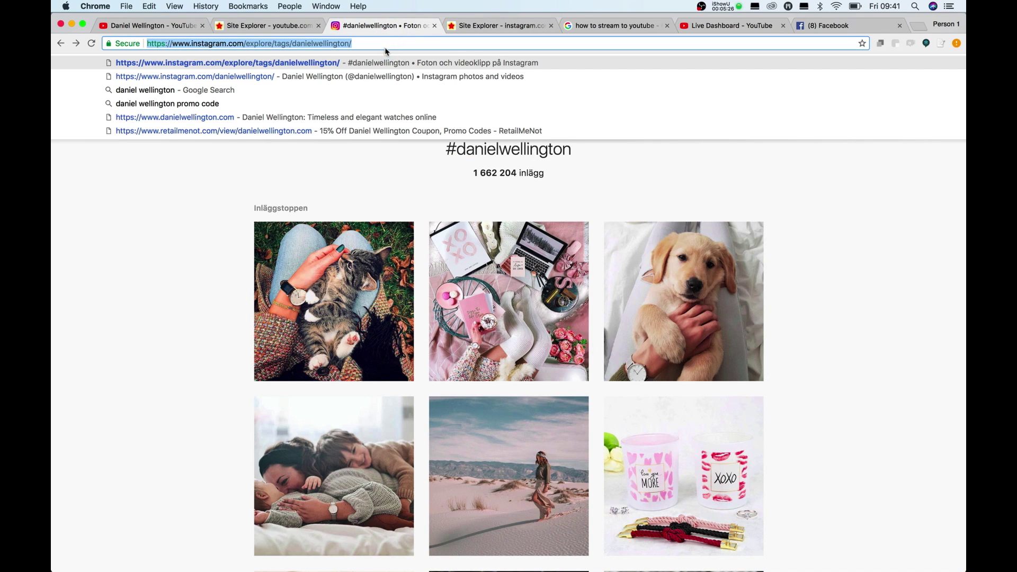
{"action": "left_click", "coordinate": [476, 26]}
{"action": "left_click", "coordinate": [397, 29]}
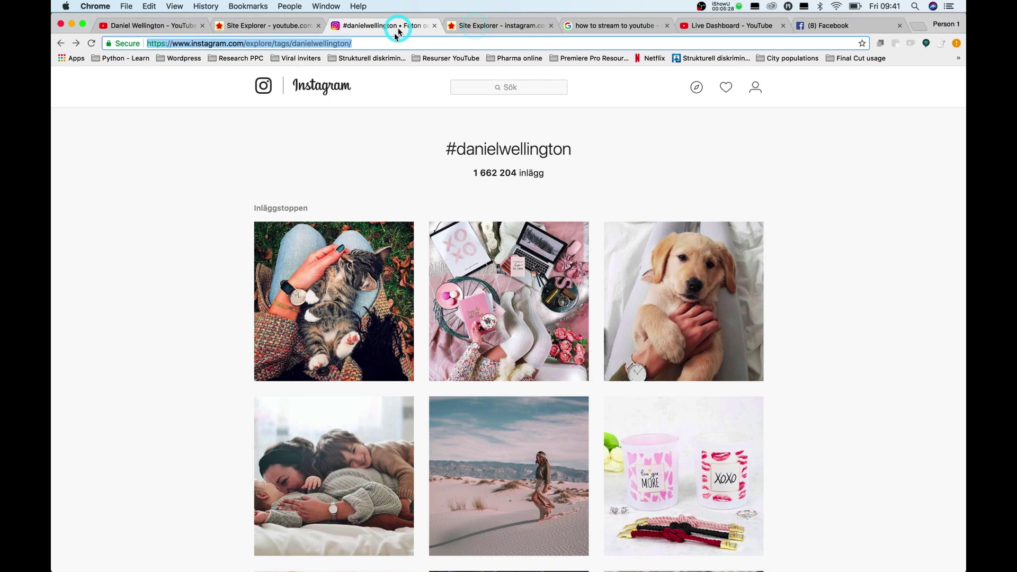
{"action": "left_click", "coordinate": [179, 191]}
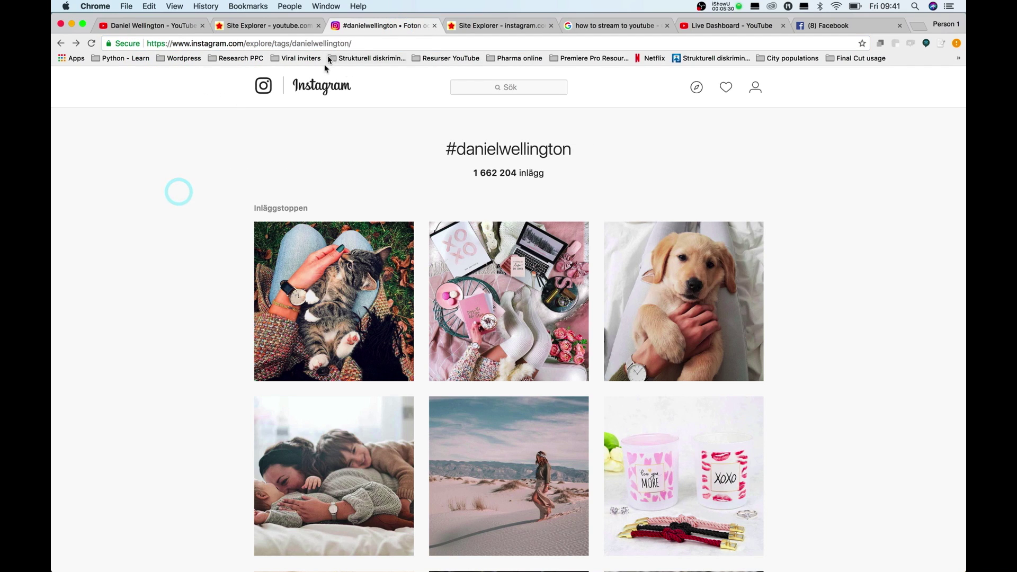
{"action": "left_click", "coordinate": [494, 25]}
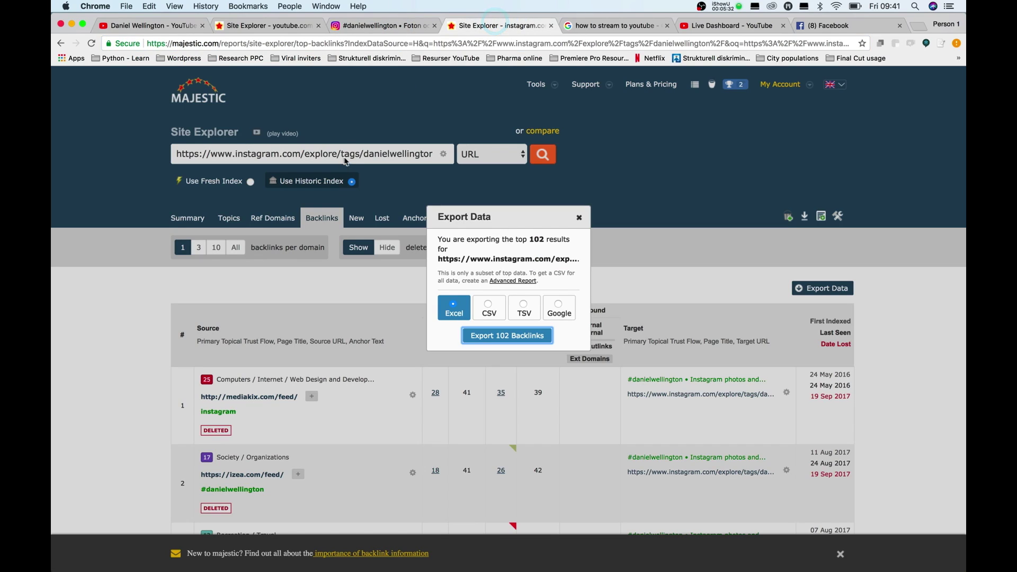
Step: Rerun the tag address with a trailing '/', showing 102 backlinks for export
{"action": "left_click", "coordinate": [579, 217]}
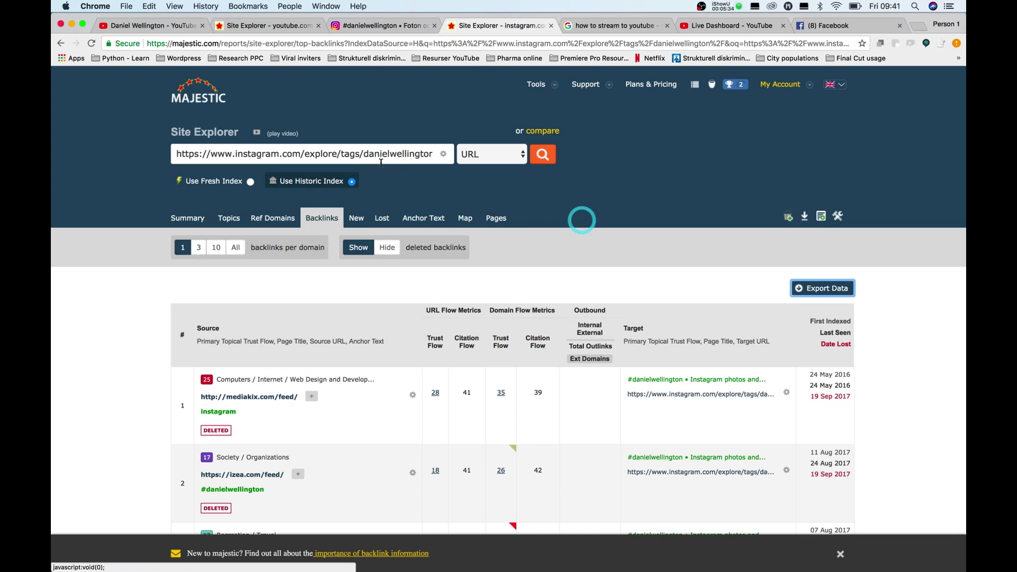
{"action": "left_click", "coordinate": [381, 163]}
{"action": "type", "text": "/"}
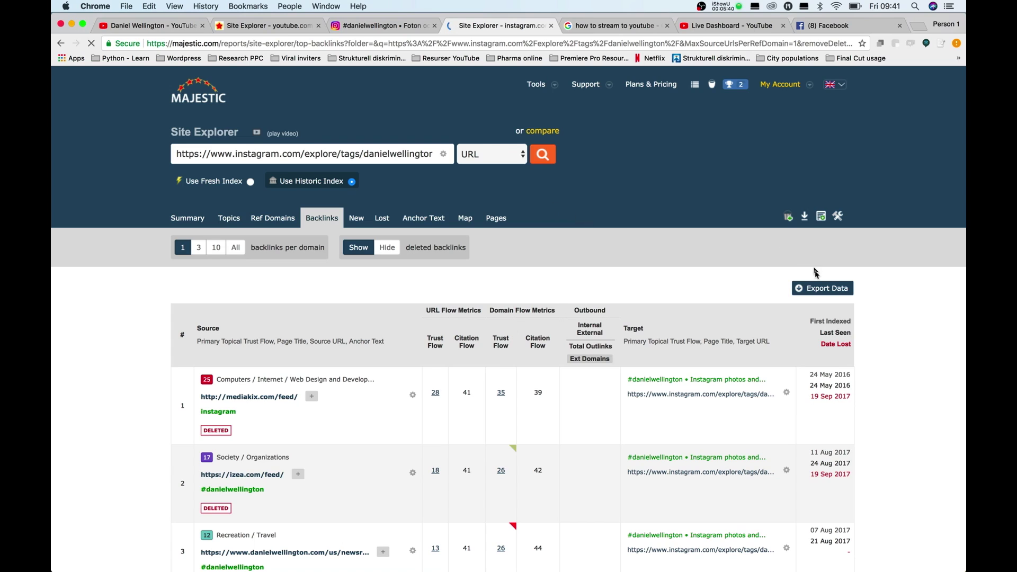
{"action": "left_click", "coordinate": [820, 291]}
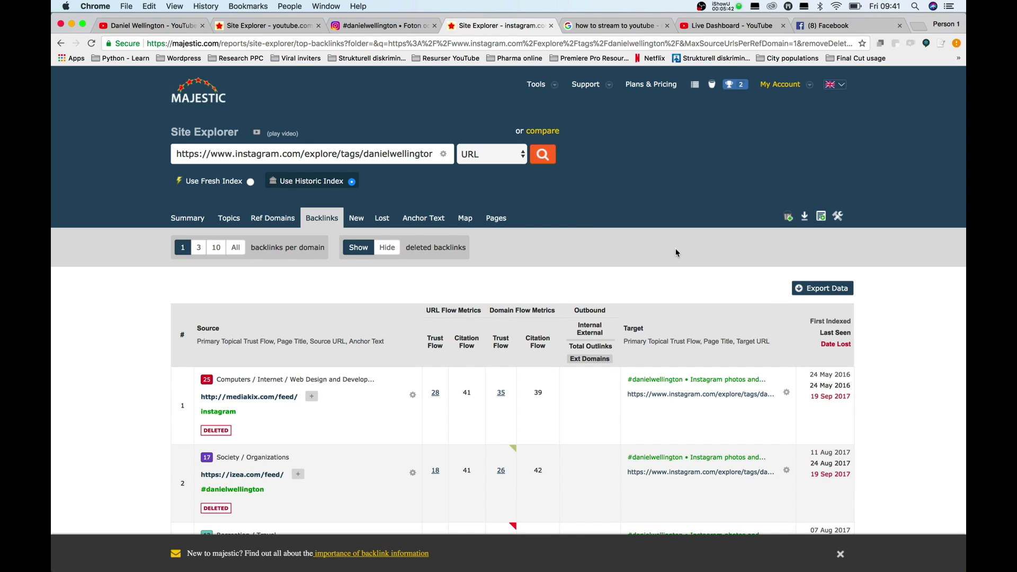
{"action": "left_click", "coordinate": [831, 289]}
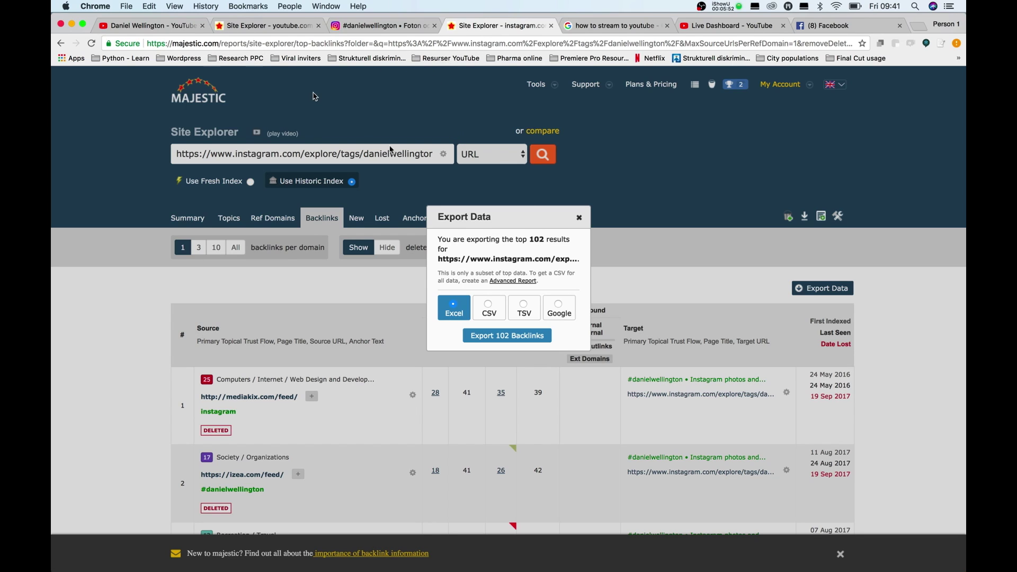
{"action": "left_click", "coordinate": [377, 25]}
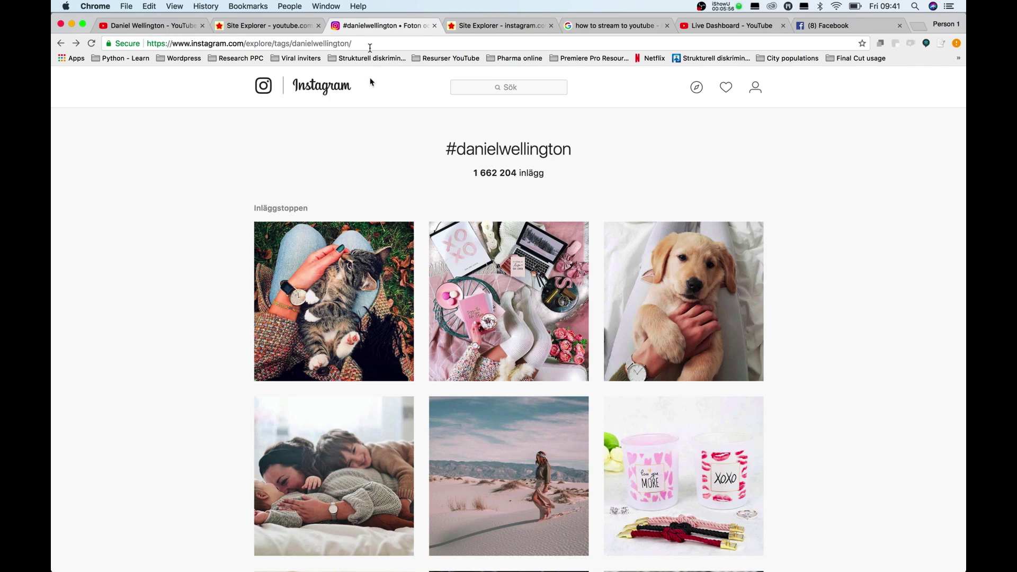
Step: Strip 'explore/tags' from the Instagram address to load the danielwellington profile and copy its URL
{"action": "left_click", "coordinate": [286, 44]}
{"action": "key", "text": "BackSpace"}
{"action": "key", "text": "BackSpace"}
{"action": "key", "text": "BackSpace"}
{"action": "key", "text": "BackSpace"}
{"action": "key", "text": "BackSpace"}
{"action": "key", "text": "BackSpace"}
{"action": "key", "text": "BackSpace"}
{"action": "key", "text": "BackSpace"}
{"action": "key", "text": "BackSpace"}
{"action": "key", "text": "BackSpace"}
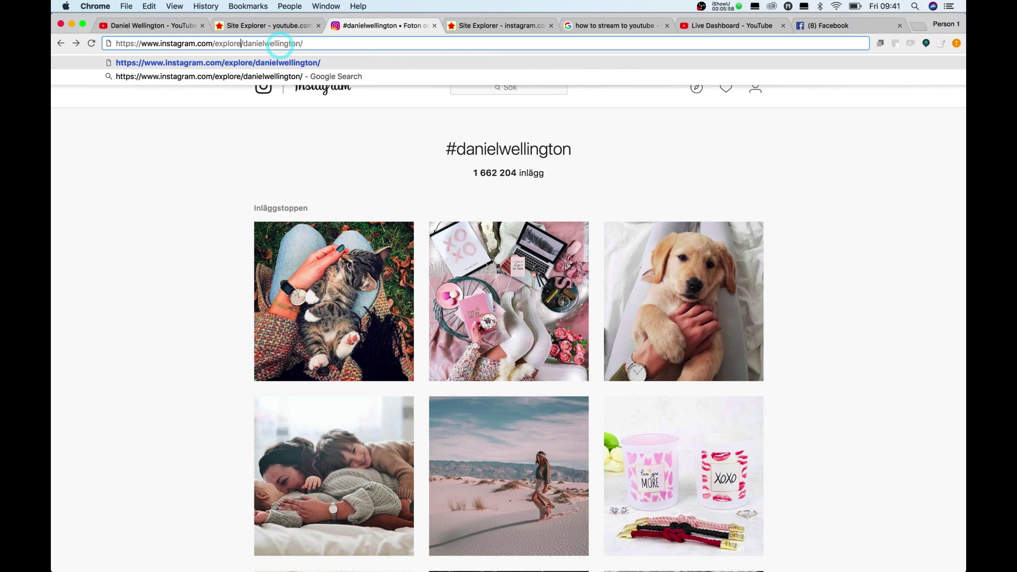
{"action": "key", "text": "BackSpace"}
{"action": "key", "text": "BackSpace"}
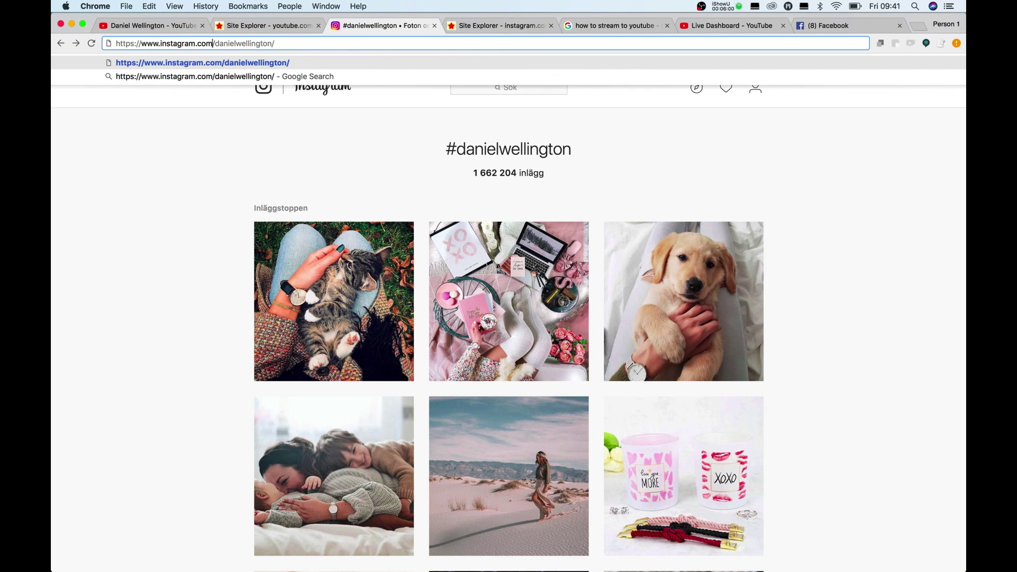
{"action": "key", "text": "Return"}
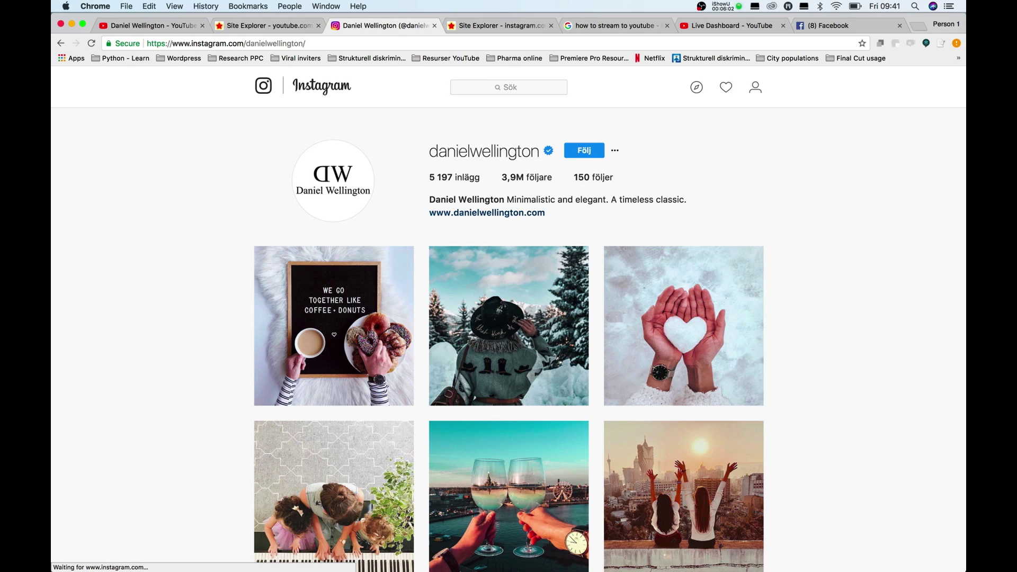
{"action": "left_click", "coordinate": [321, 44]}
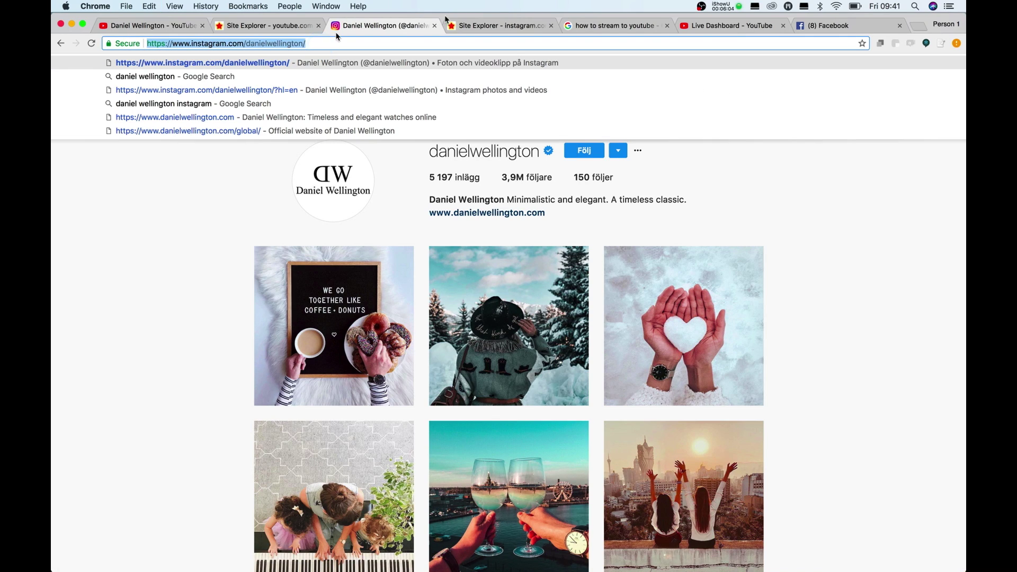
{"action": "left_click", "coordinate": [485, 27]}
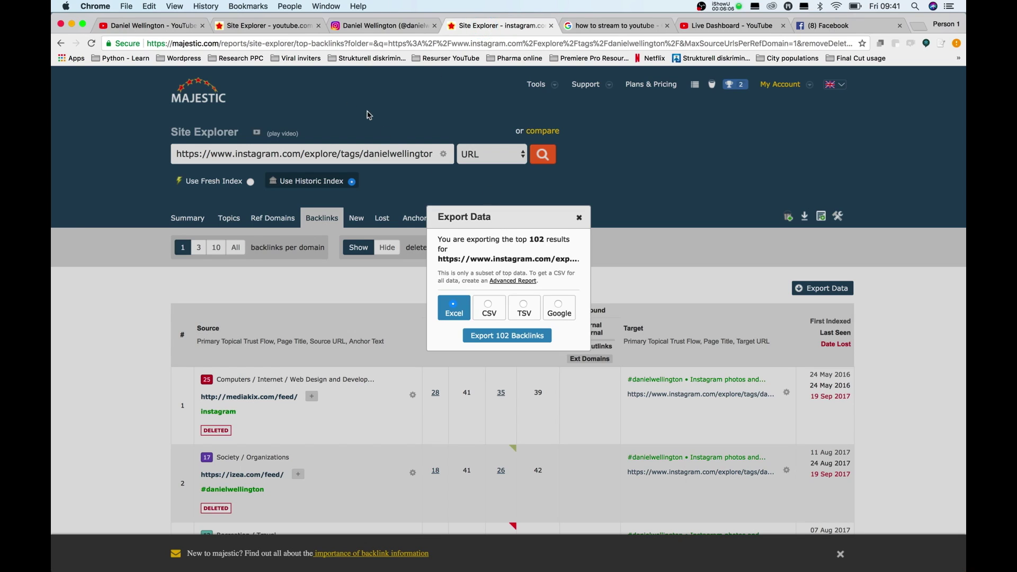
Step: Analyse the danielwellington profile in a new Majestic tab, showing Backlinks from the historic index
{"action": "left_click", "coordinate": [579, 217]}
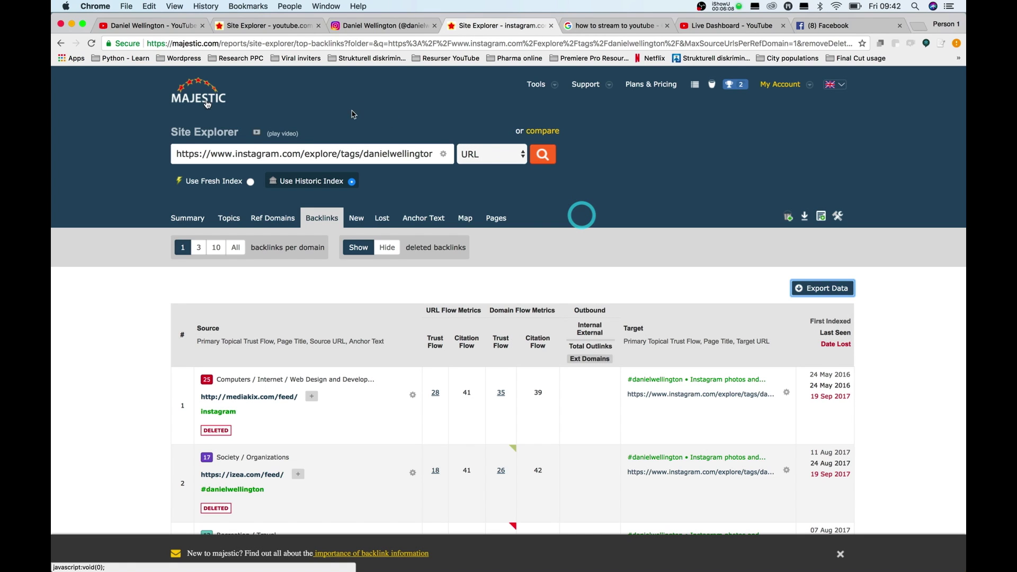
{"action": "left_click", "coordinate": [183, 97], "text": "super"}
{"action": "left_click", "coordinate": [551, 25]}
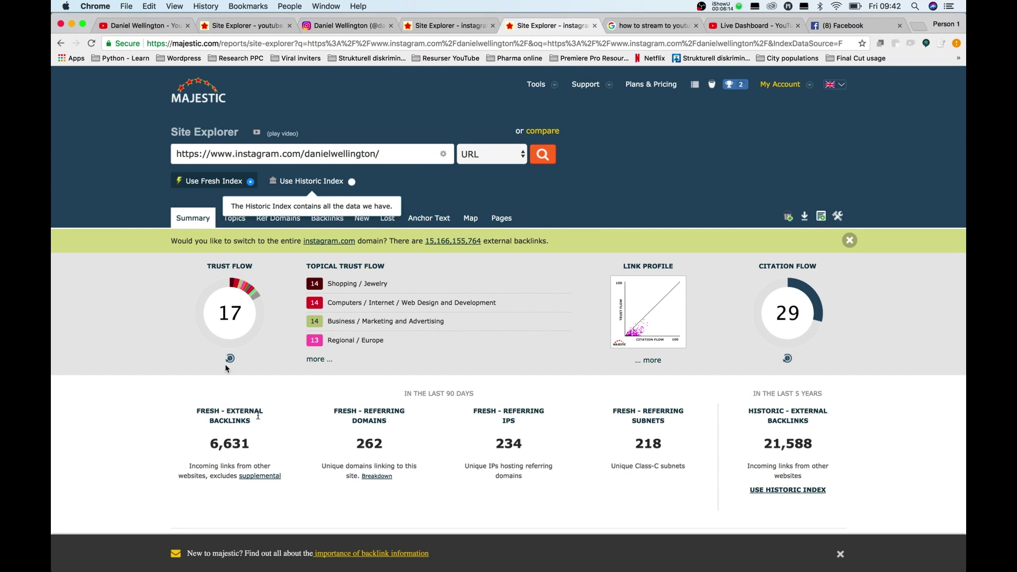
{"action": "left_click", "coordinate": [326, 222]}
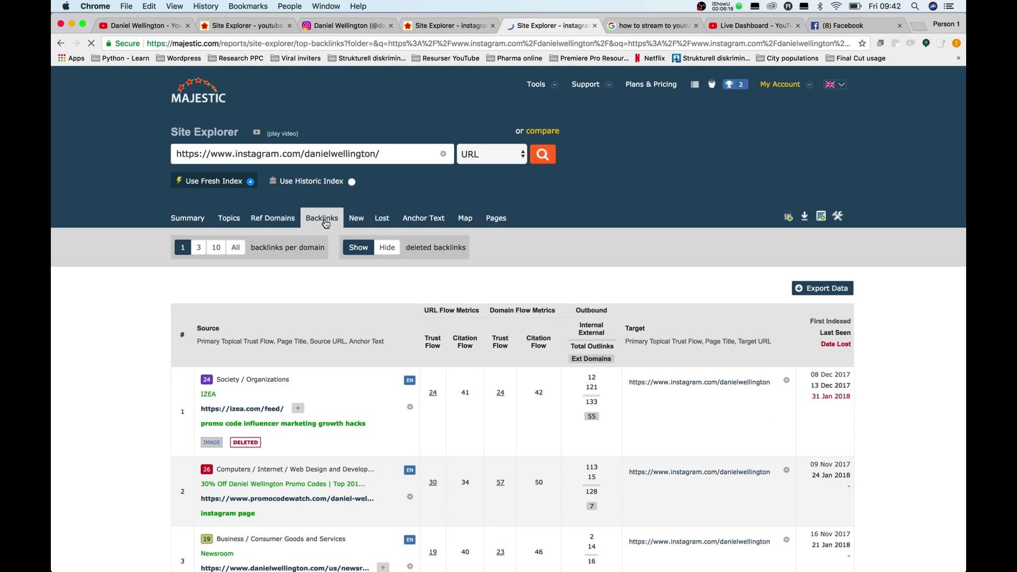
{"action": "left_click", "coordinate": [351, 182]}
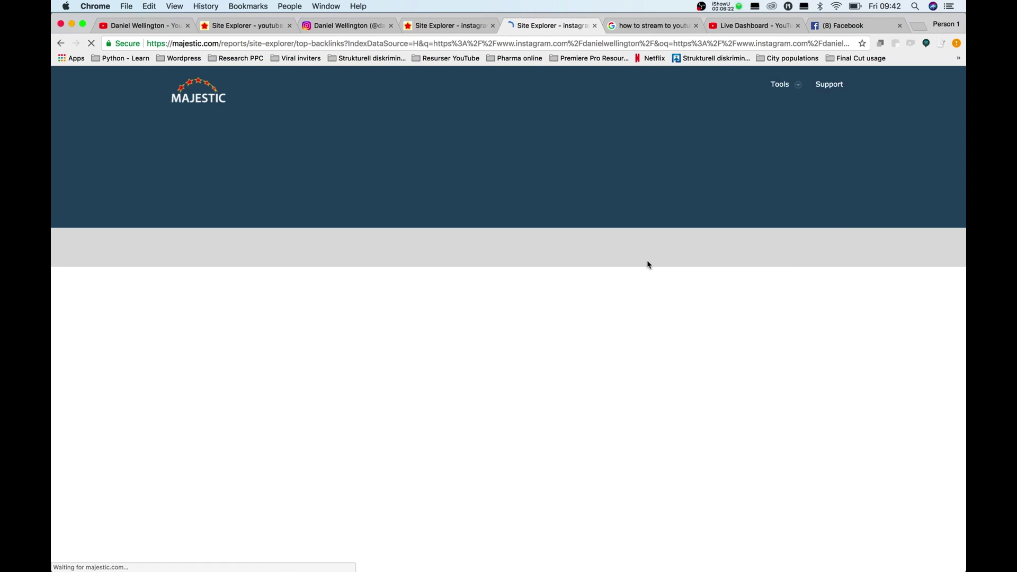
Step: Export the 459 backlinks as an Excel file and open the download
{"action": "left_click", "coordinate": [833, 290]}
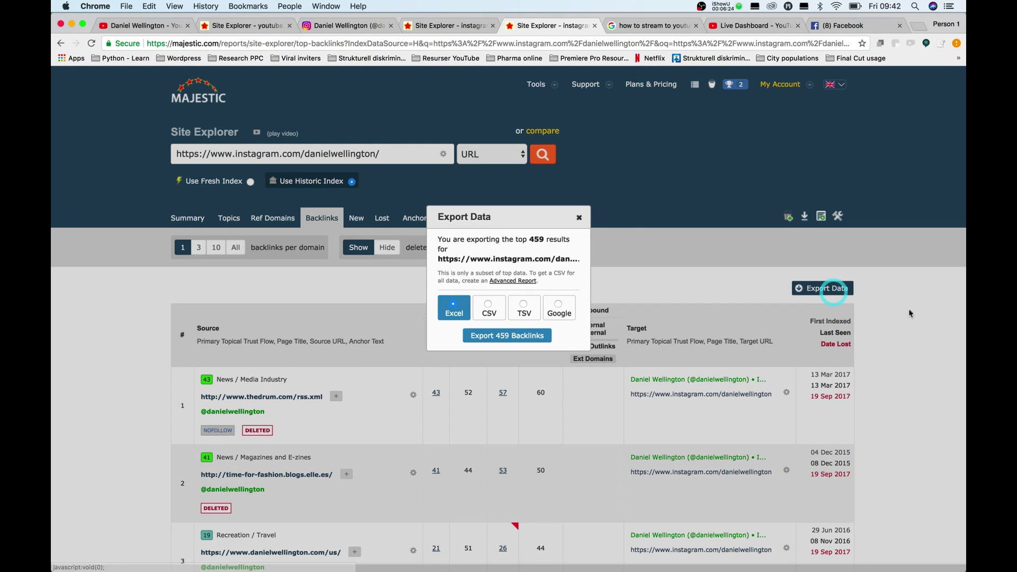
{"action": "left_click", "coordinate": [558, 241]}
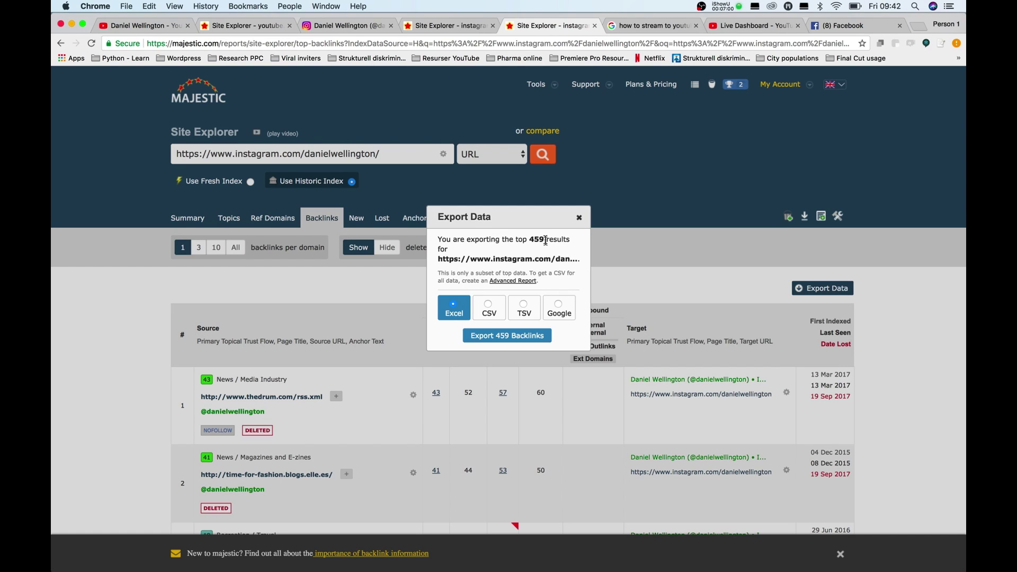
{"action": "left_click", "coordinate": [519, 340]}
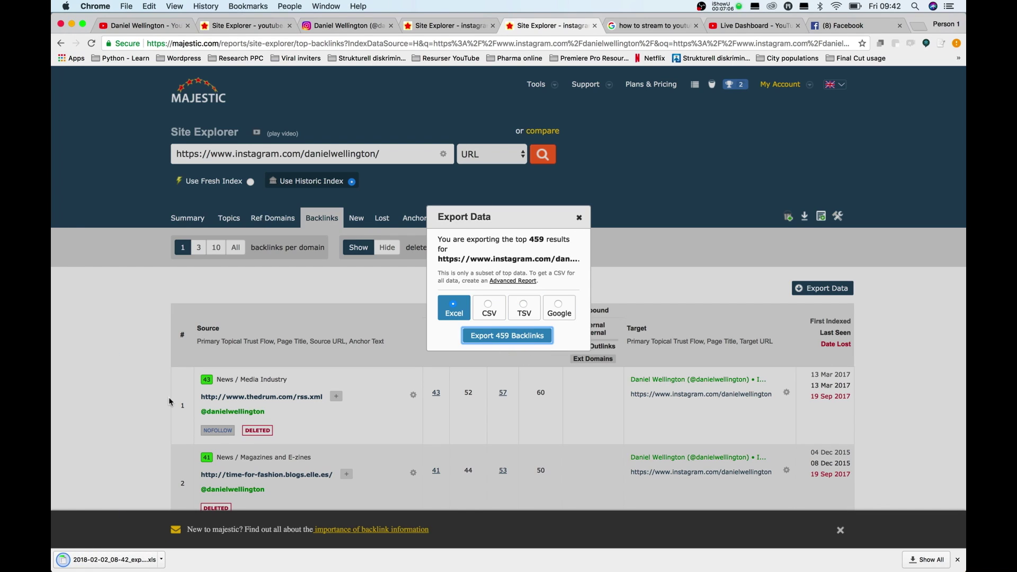
{"action": "left_click", "coordinate": [120, 562]}
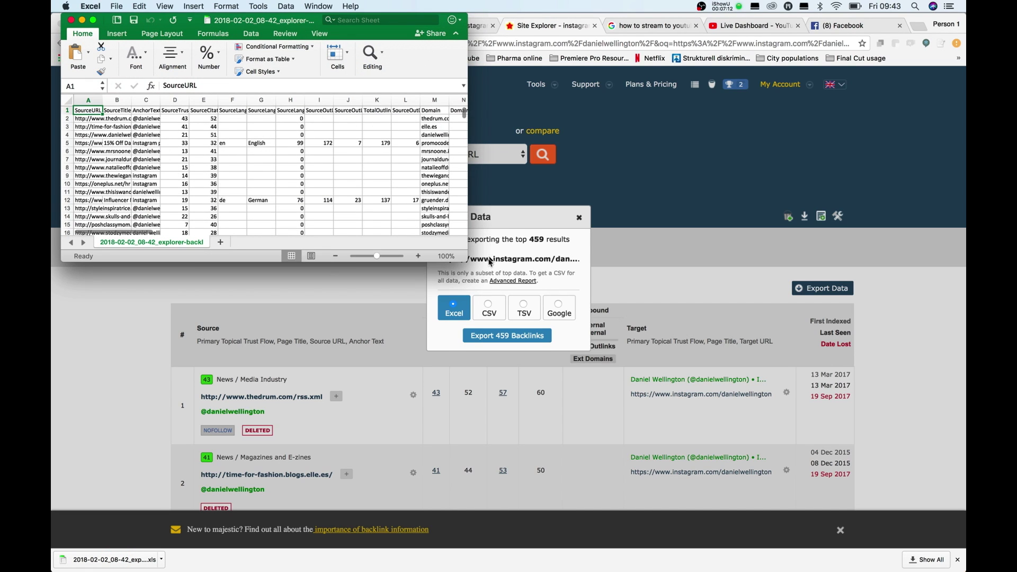
Step: Maximise the sheet, delete every column after SourceURL, and widen column A
{"action": "left_click_drag", "start_coordinate": [467, 261], "coordinate": [772, 369]}
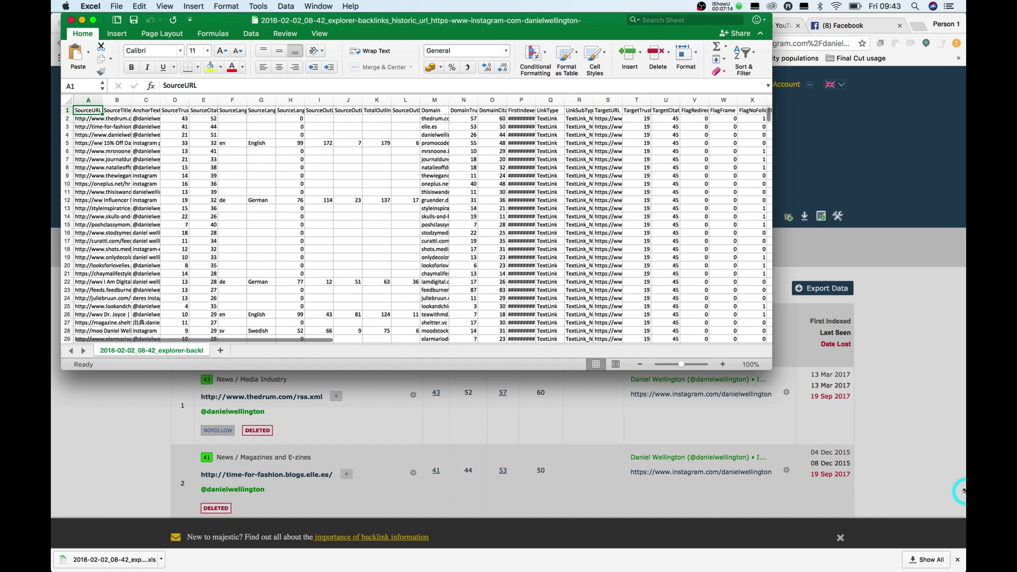
{"action": "left_click_drag", "start_coordinate": [962, 490], "coordinate": [962, 566]}
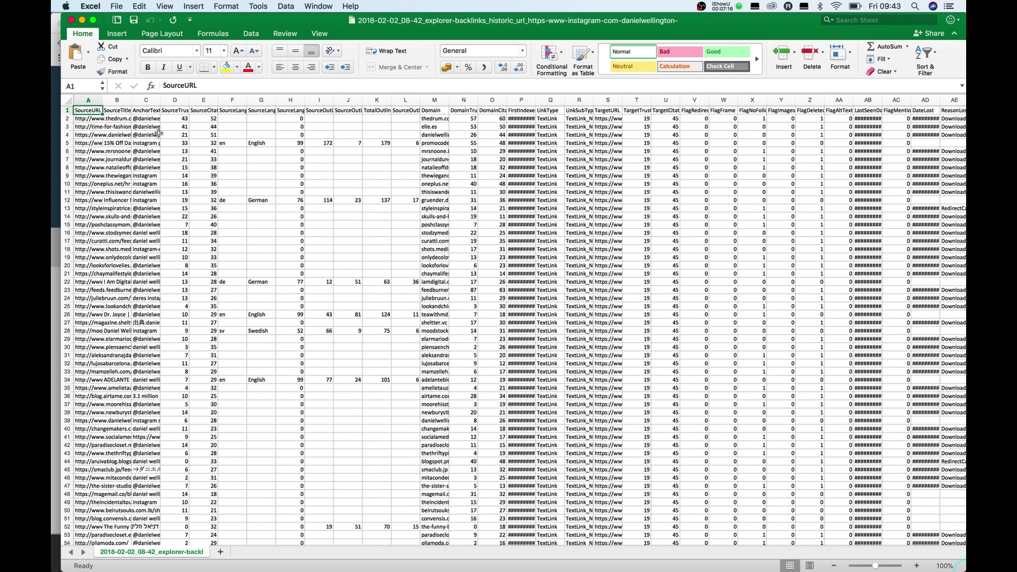
{"action": "left_click_drag", "start_coordinate": [121, 100], "coordinate": [877, 118]}
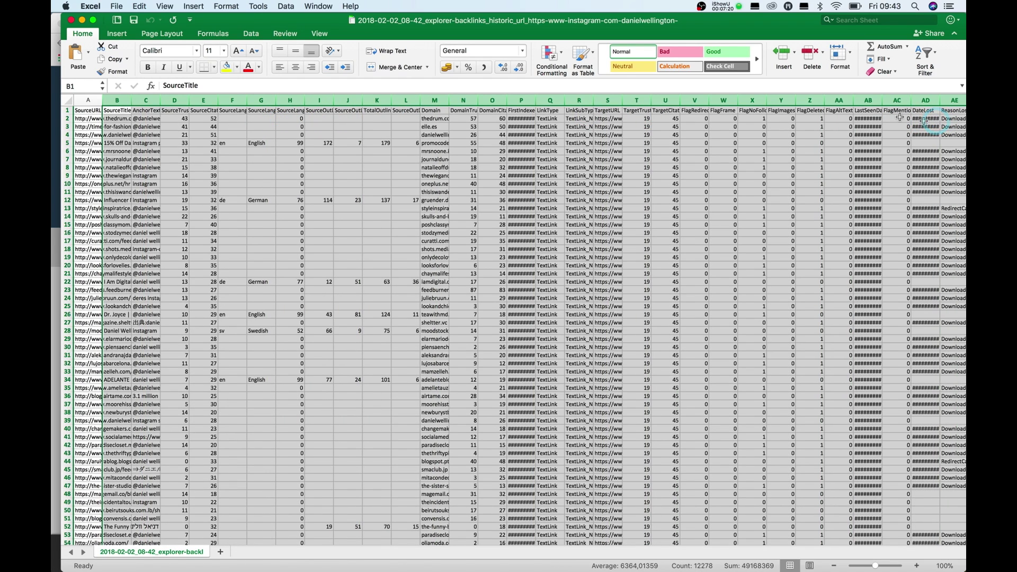
{"action": "right_click", "coordinate": [889, 101]}
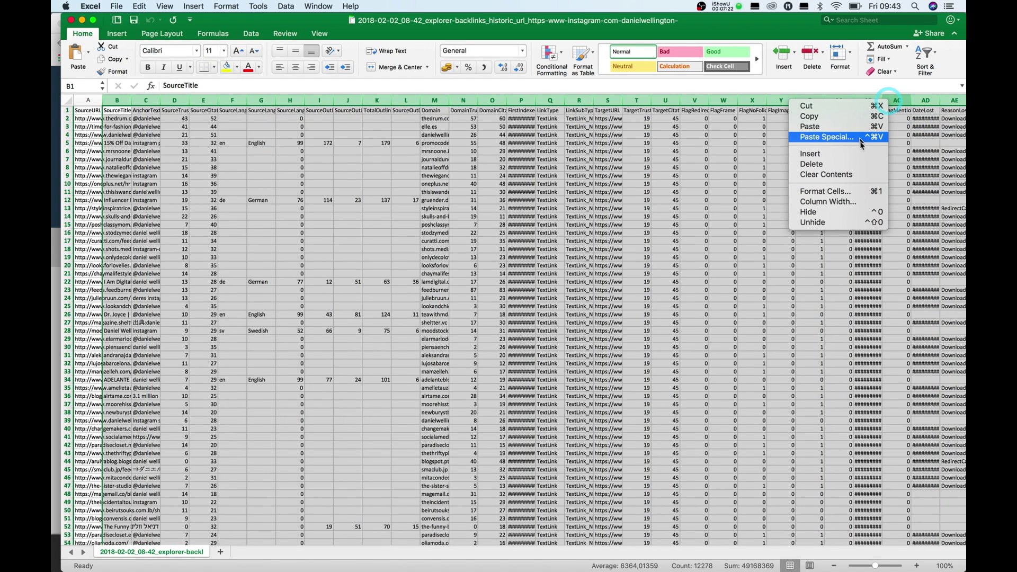
{"action": "left_click", "coordinate": [863, 171]}
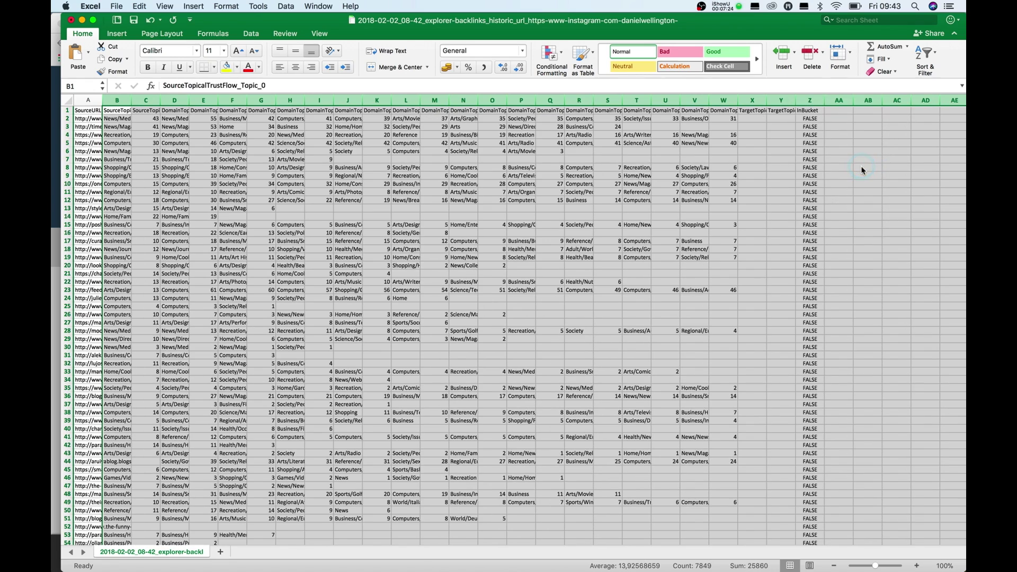
{"action": "right_click", "coordinate": [753, 100]}
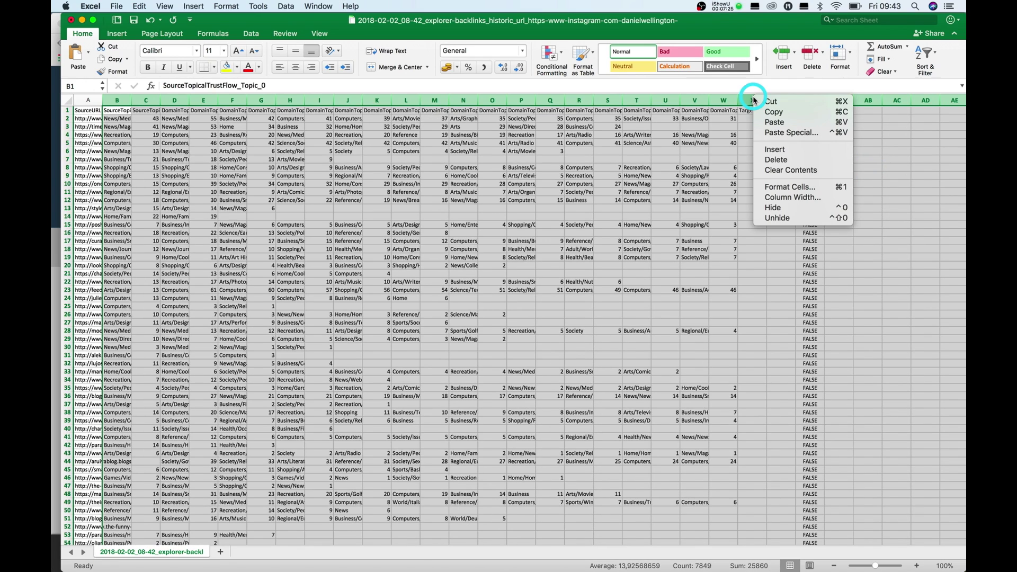
{"action": "left_click", "coordinate": [787, 159]}
{"action": "left_click_drag", "start_coordinate": [111, 96], "coordinate": [257, 104]}
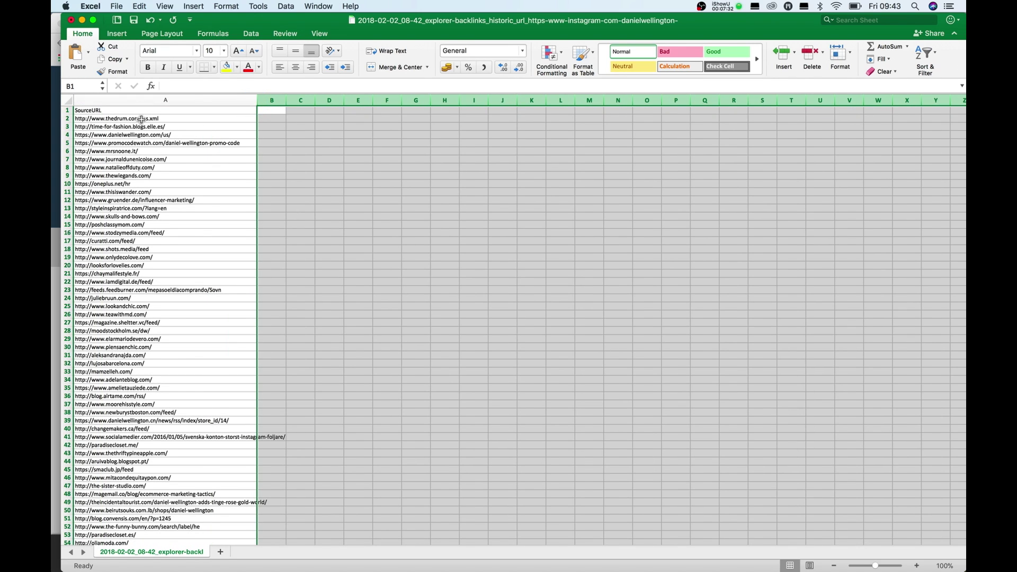
{"action": "left_click", "coordinate": [142, 119]}
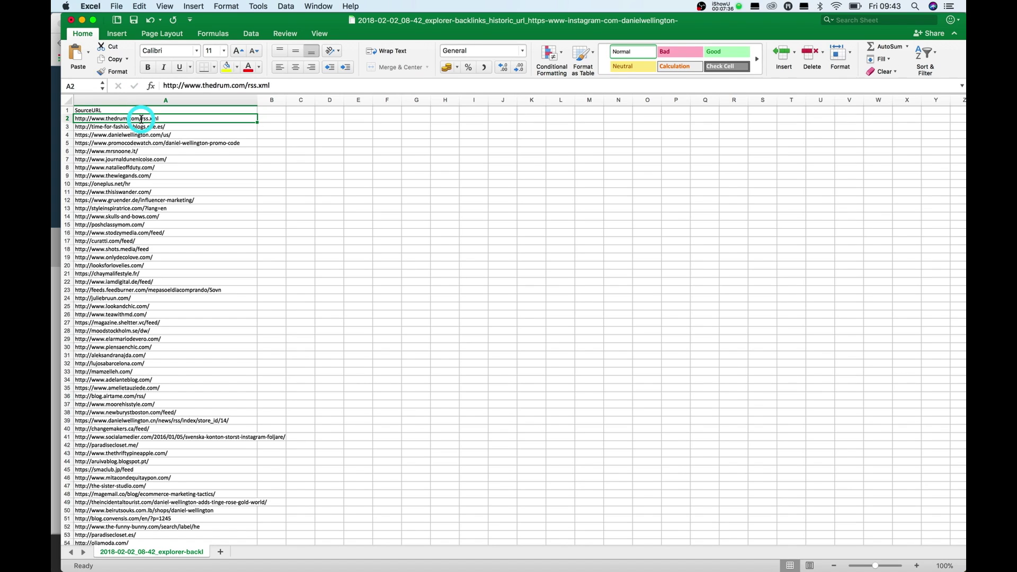
Step: Enter =HYPERLINK(A2) in B2 and fill it down the whole backlink list
{"action": "left_click", "coordinate": [276, 118]}
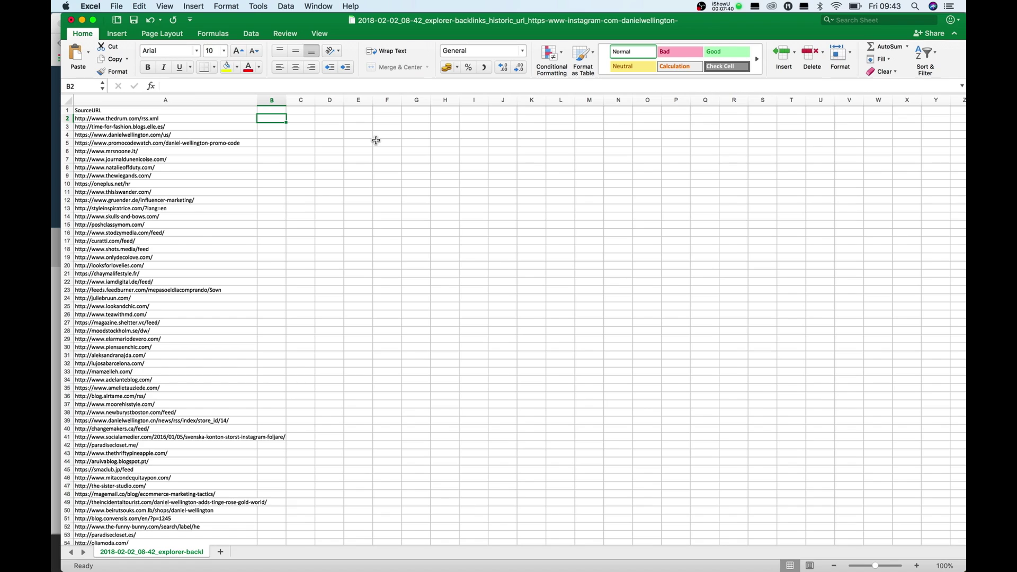
{"action": "type", "text": "="}
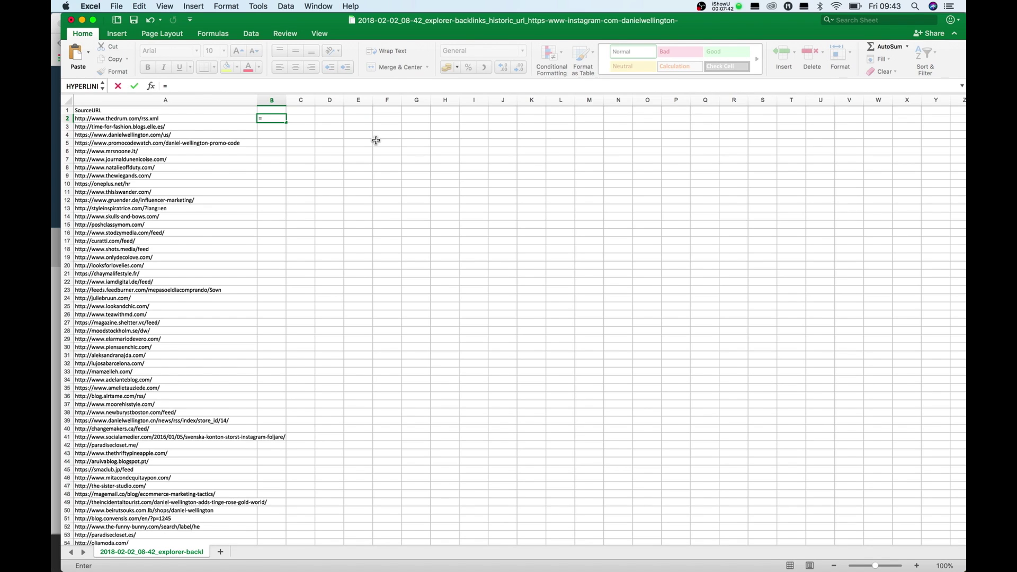
{"action": "type", "text": "hy"}
{"action": "double_click", "coordinate": [290, 139]}
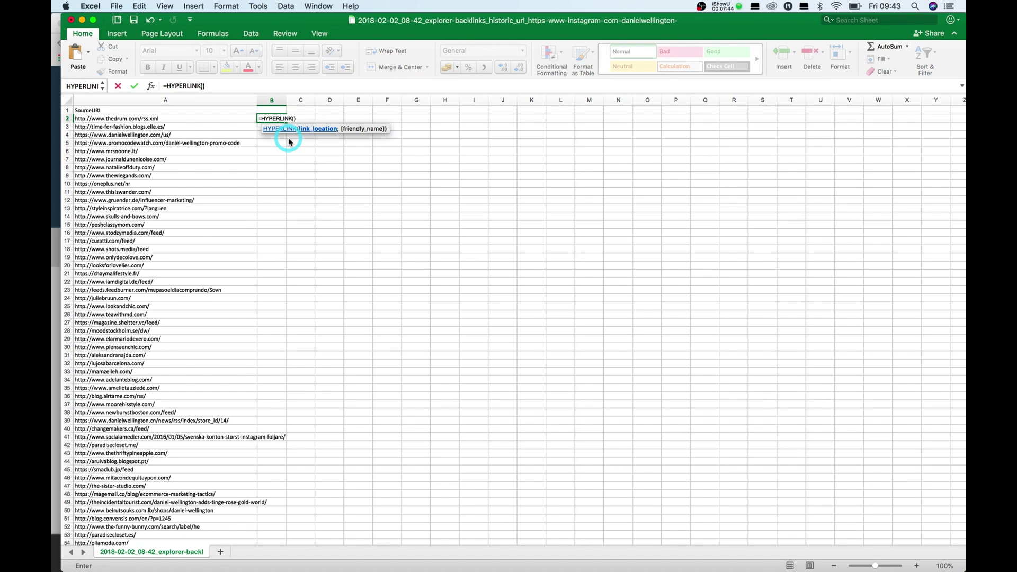
{"action": "left_click", "coordinate": [239, 118]}
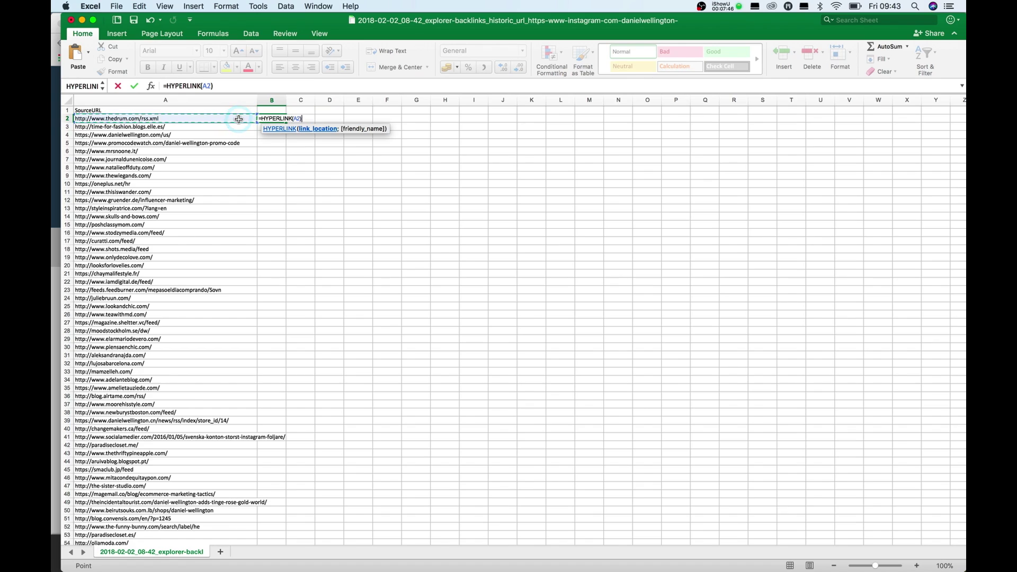
{"action": "key", "text": "Return"}
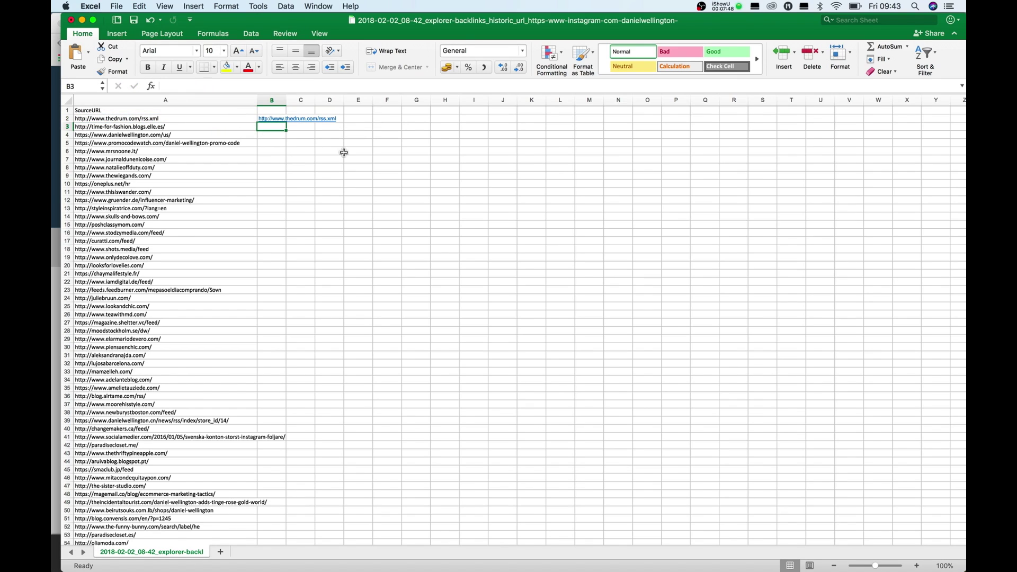
{"action": "key", "text": "Up"}
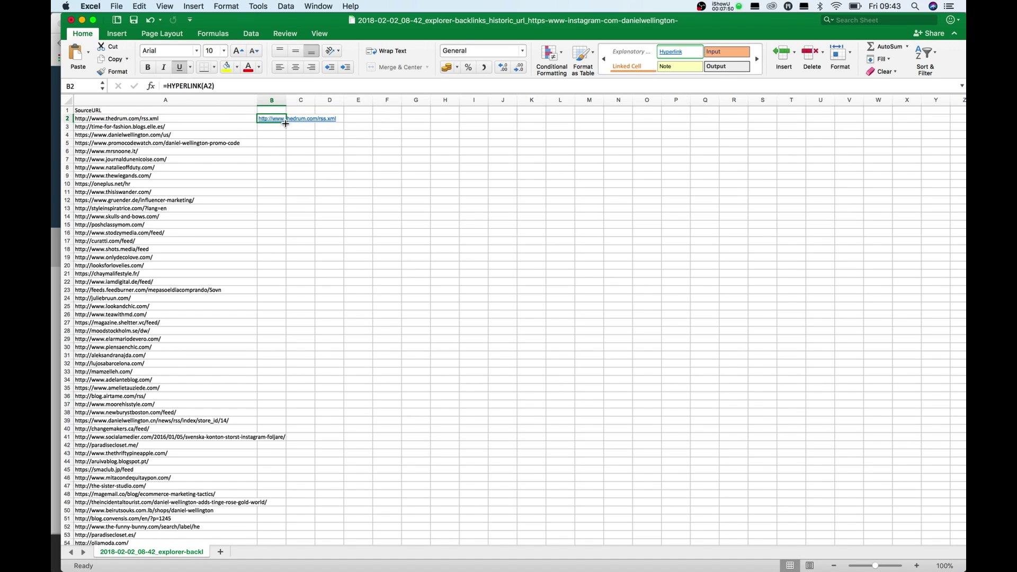
{"action": "left_click_drag", "start_coordinate": [285, 124], "coordinate": [286, 392]}
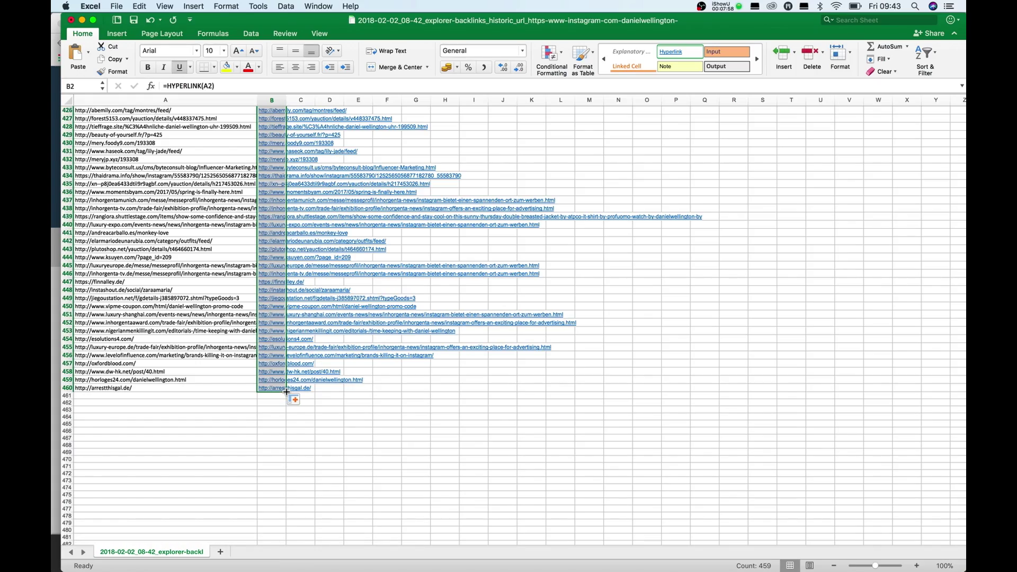
{"action": "scroll", "coordinate": [506, 409], "scroll_direction": "up", "scroll_amount": 20}
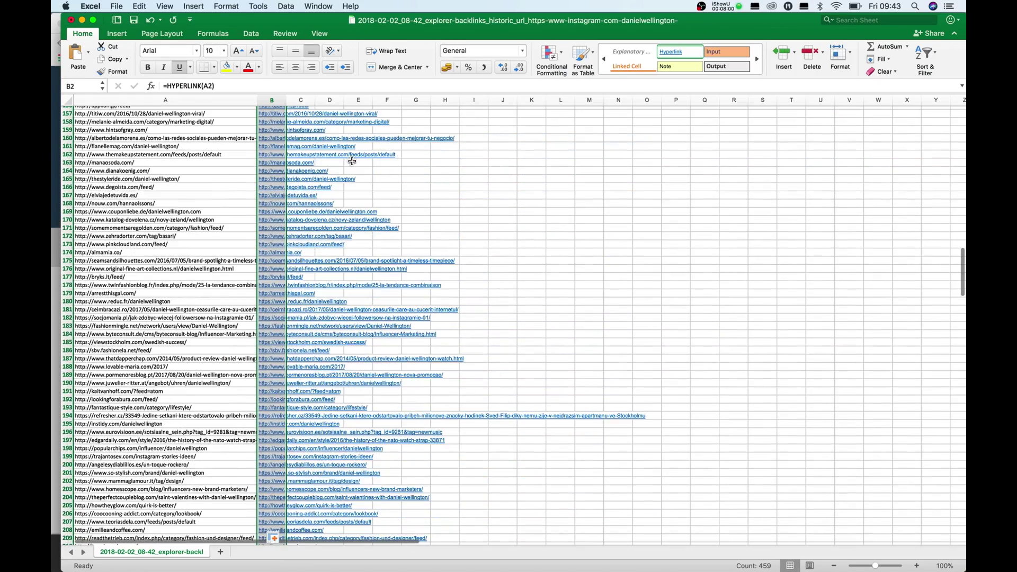
{"action": "scroll", "coordinate": [353, 161], "scroll_direction": "up", "scroll_amount": 5}
Step: Glance at OutWit Hub, then narrow column A on the backlinks sheet
{"action": "key", "text": "ctrl+Up"}
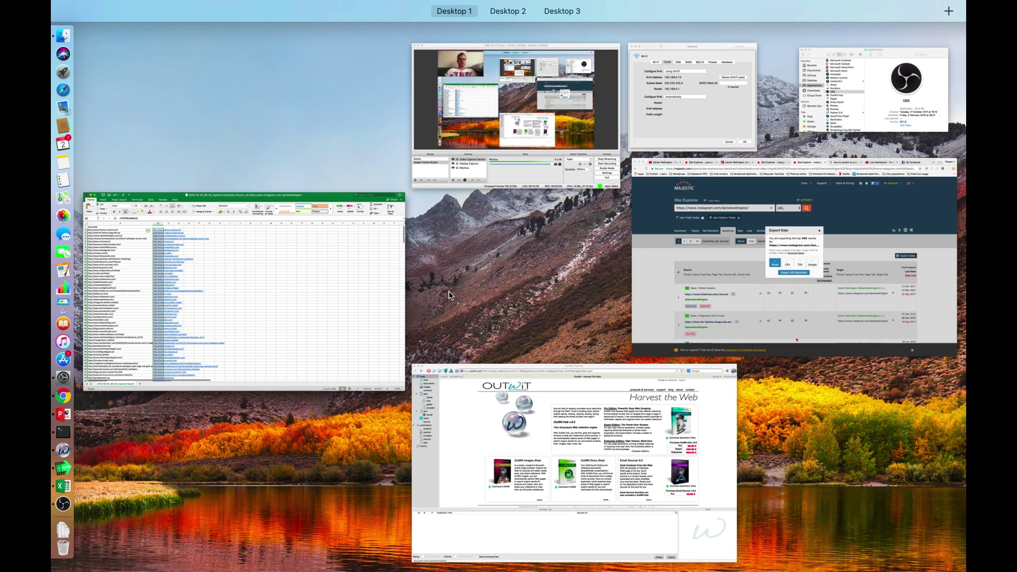
{"action": "left_click", "coordinate": [554, 405]}
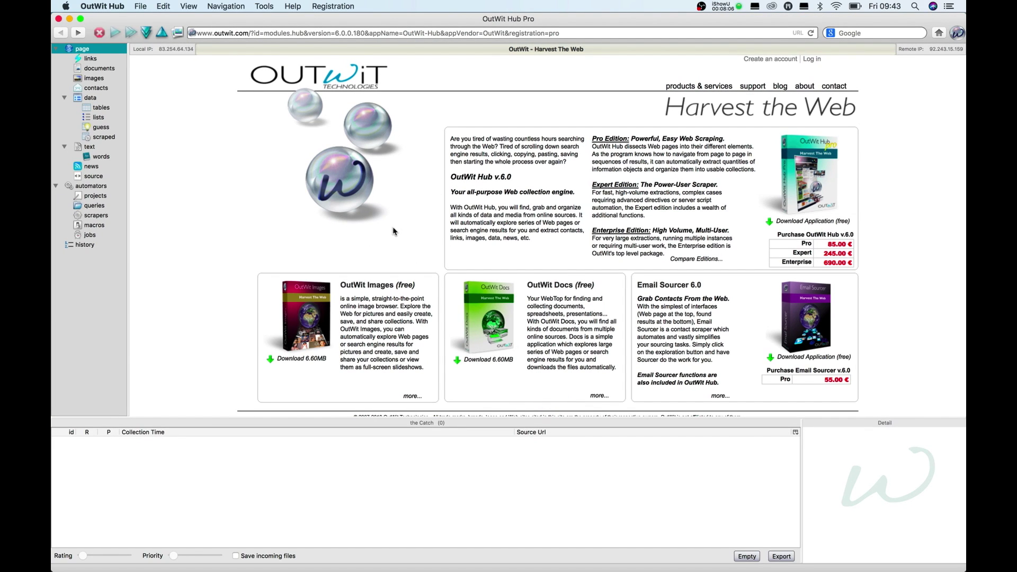
{"action": "key", "text": "ctrl+Up"}
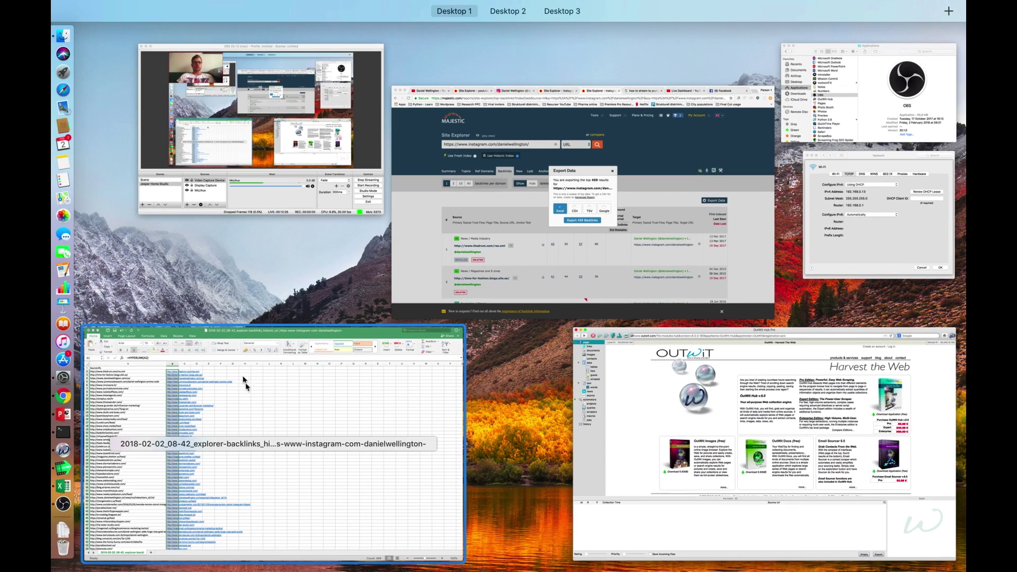
{"action": "left_click", "coordinate": [246, 392]}
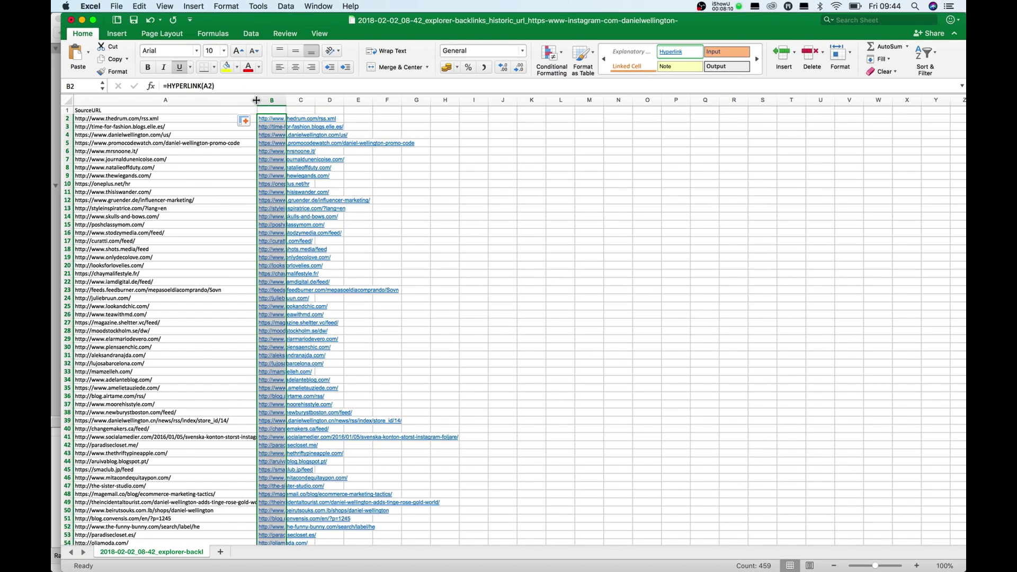
{"action": "left_click_drag", "start_coordinate": [255, 100], "coordinate": [137, 101]}
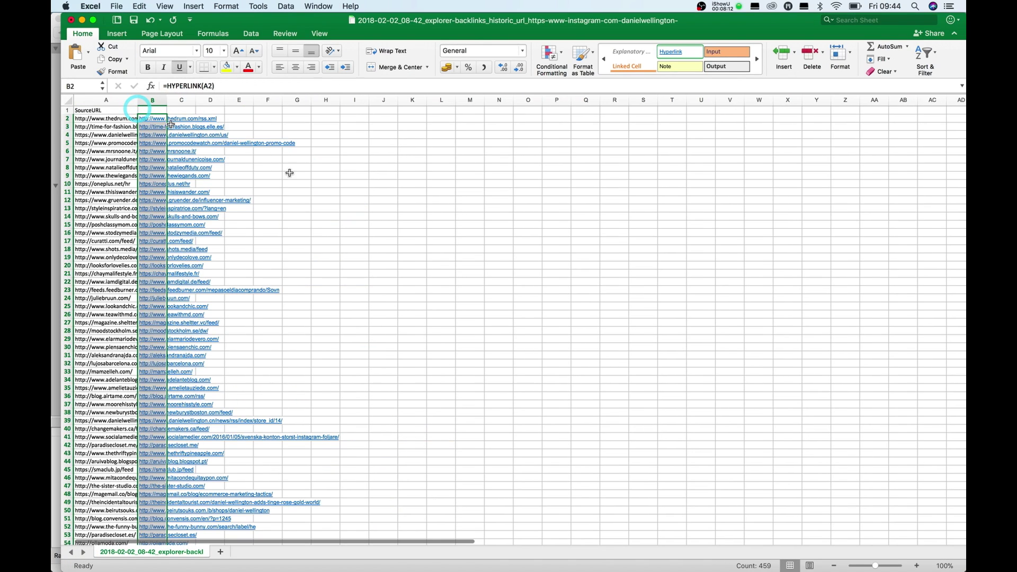
{"action": "left_click", "coordinate": [413, 184]}
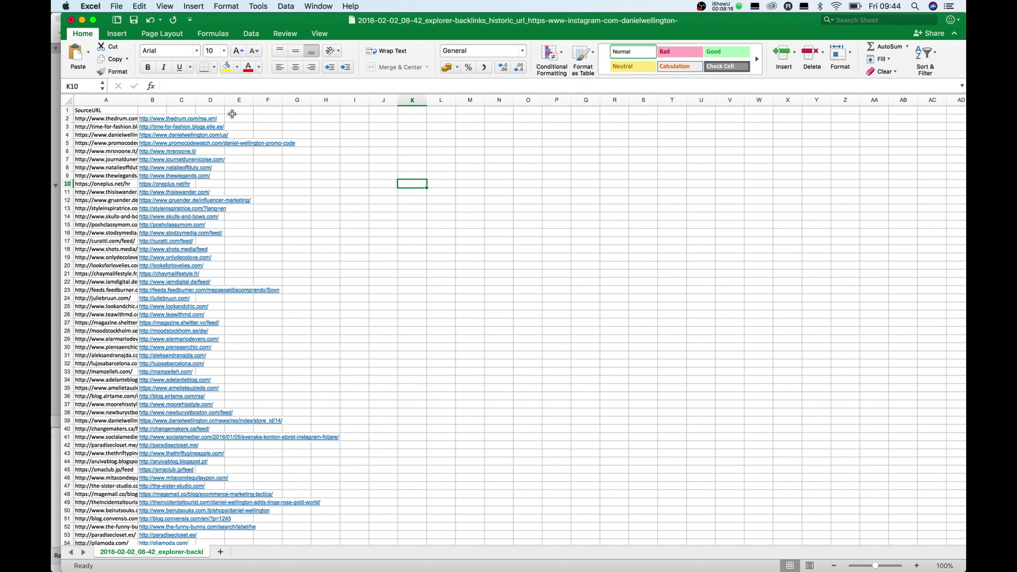
Step: Save the backlinks workbook as a Web Page (.htm) in Desktop > 01-Webinar Examples
{"action": "left_click", "coordinate": [116, 6]}
{"action": "left_click", "coordinate": [116, 6]}
{"action": "left_click", "coordinate": [114, 5]}
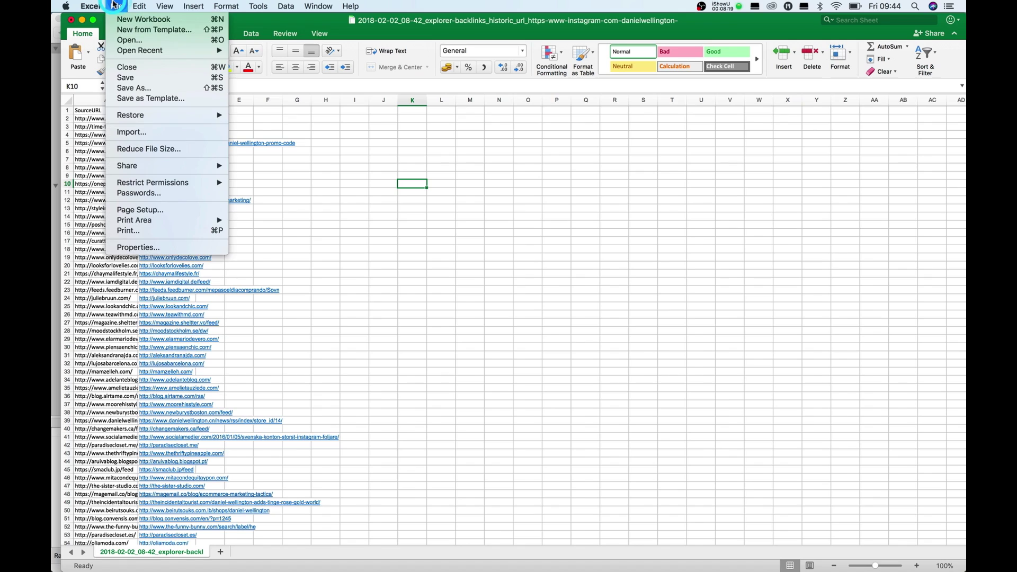
{"action": "left_click", "coordinate": [162, 87]}
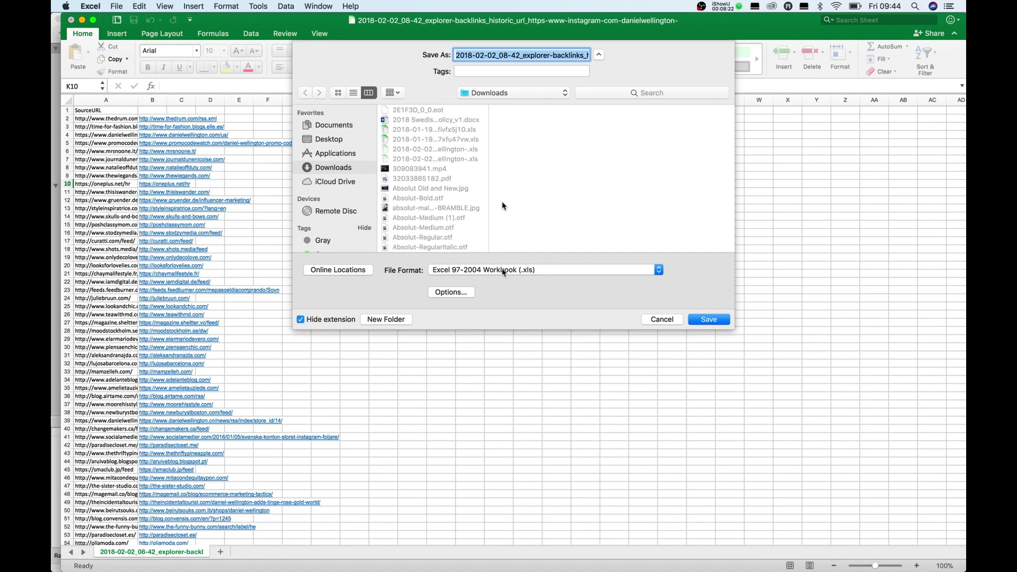
{"action": "left_click", "coordinate": [510, 270]}
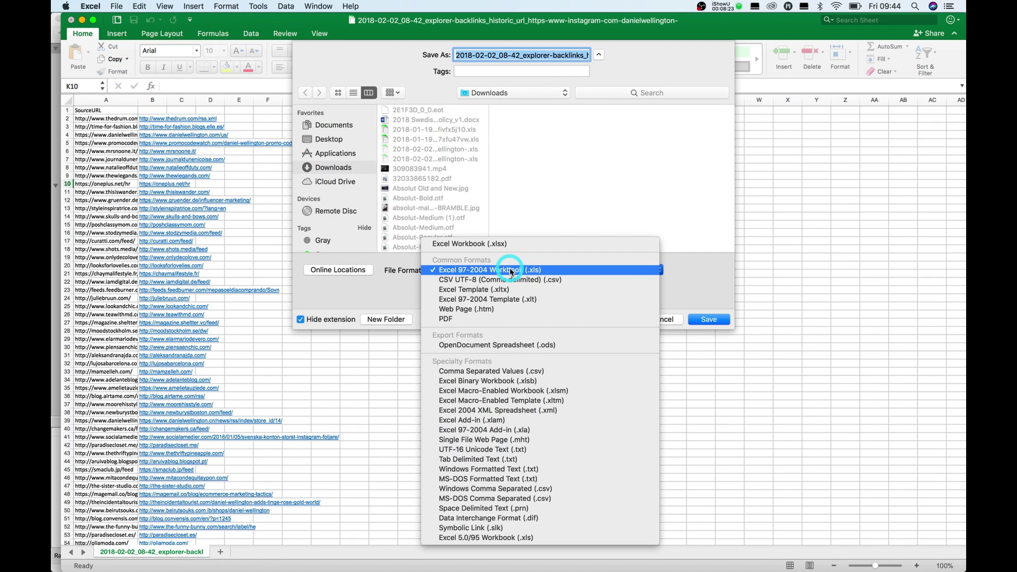
{"action": "left_click", "coordinate": [518, 307]}
{"action": "left_click", "coordinate": [353, 142]}
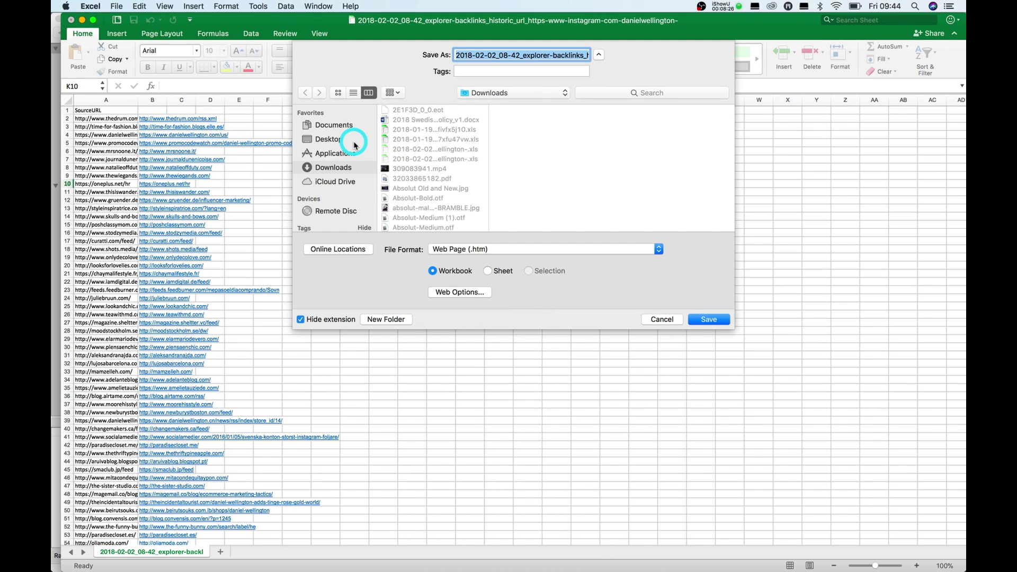
{"action": "left_click", "coordinate": [429, 179]}
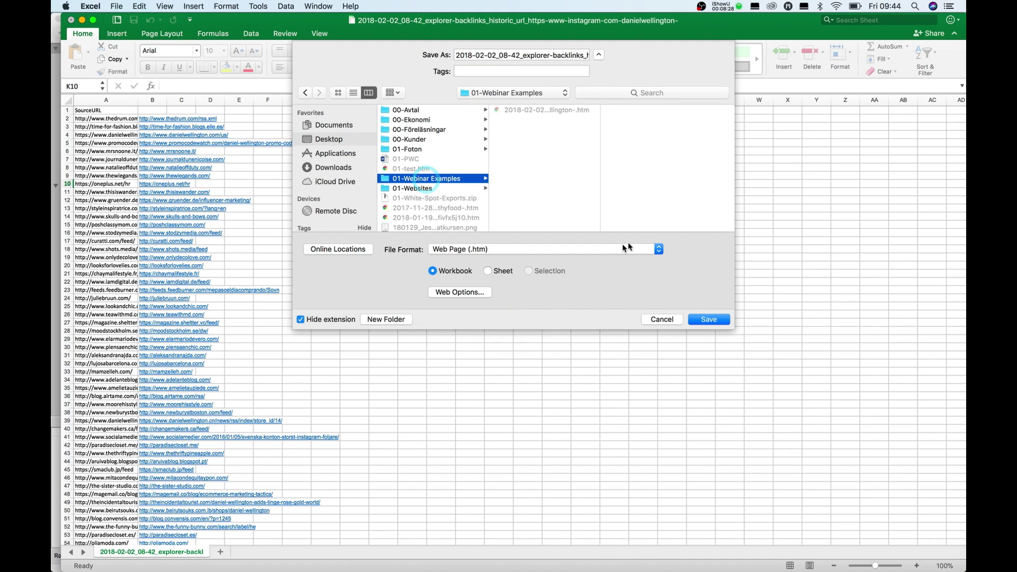
{"action": "left_click", "coordinate": [726, 323]}
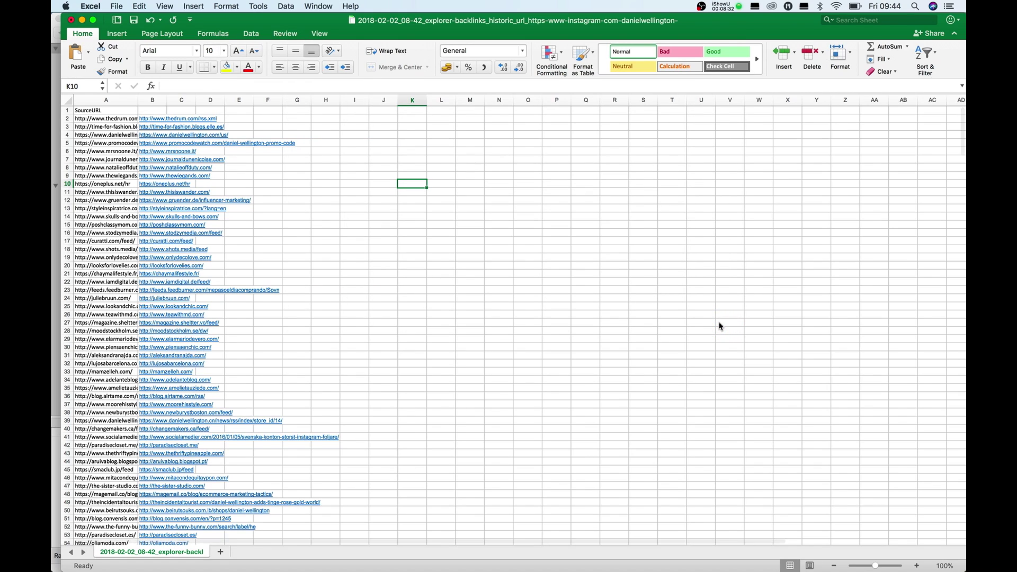
{"action": "key", "text": "ctrl+Up"}
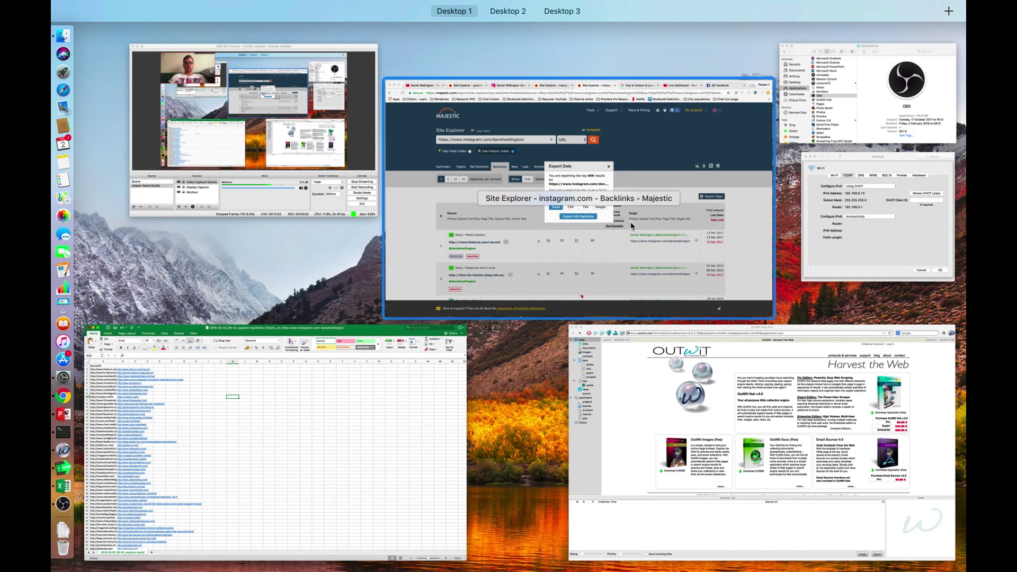
Step: Bring Chrome forward and view the Instagram profile tab
{"action": "left_click", "coordinate": [717, 393]}
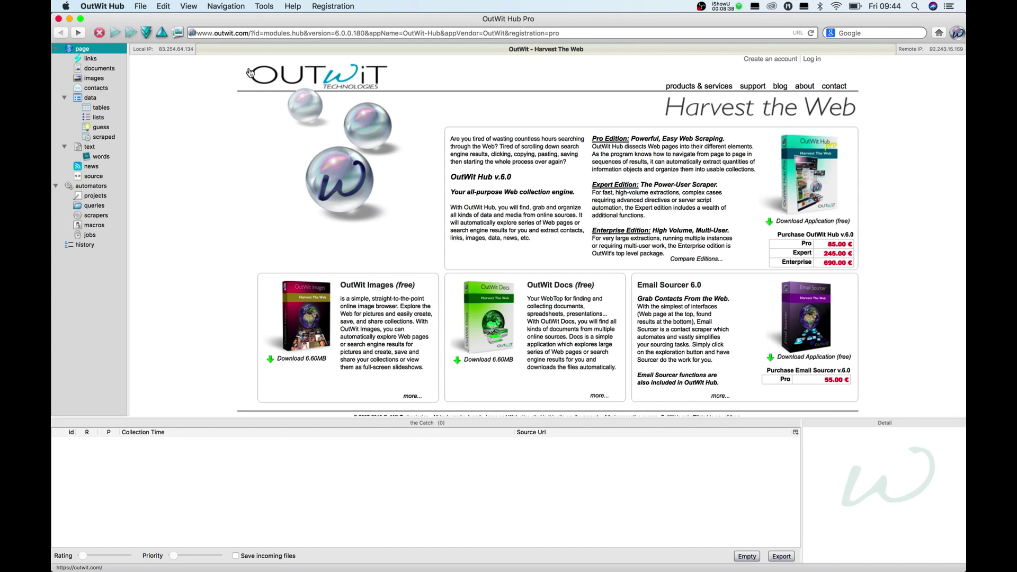
{"action": "key", "text": "ctrl+Up"}
{"action": "left_click", "coordinate": [403, 106]}
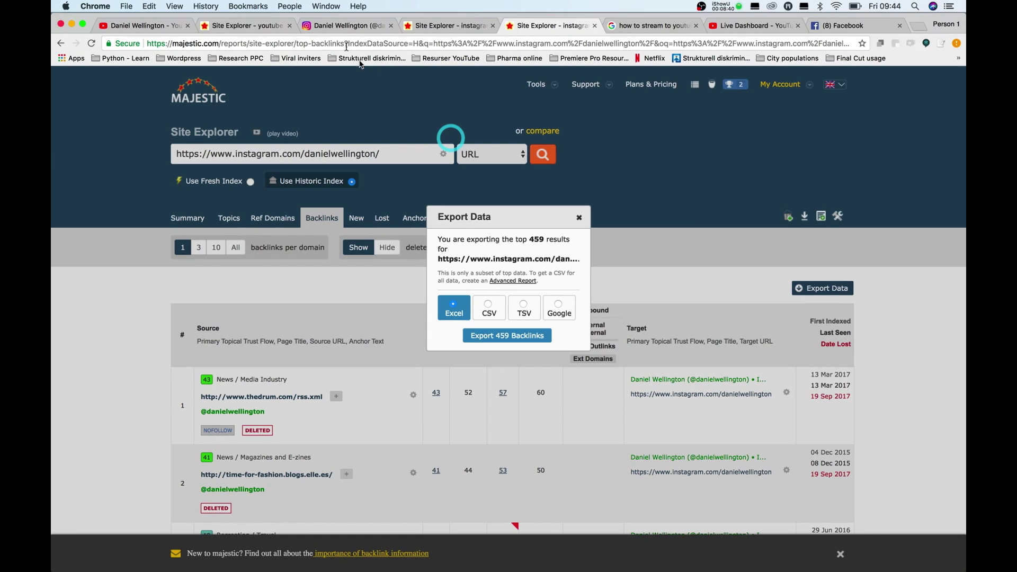
{"action": "left_click", "coordinate": [364, 35]}
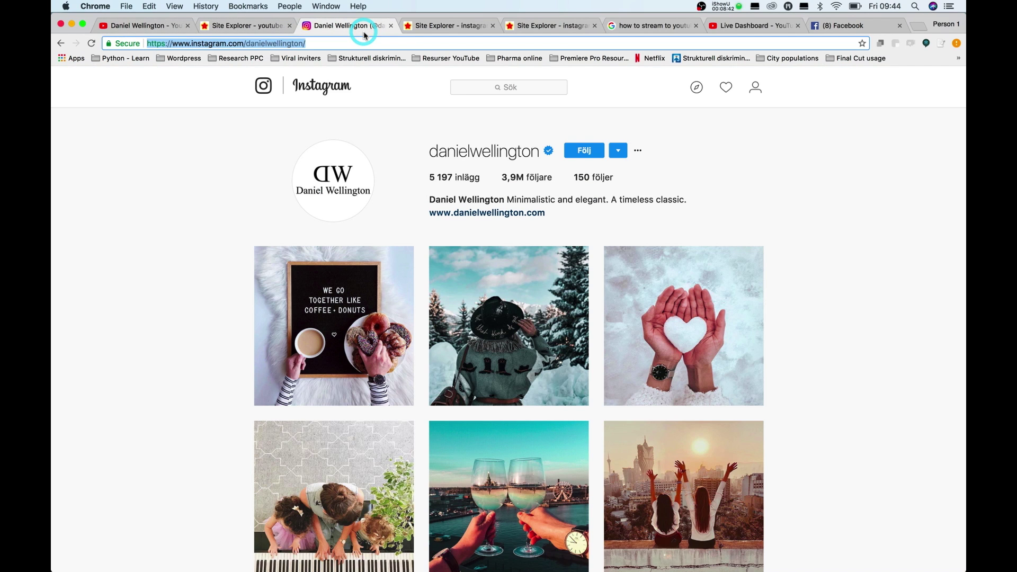
{"action": "left_click", "coordinate": [214, 242]}
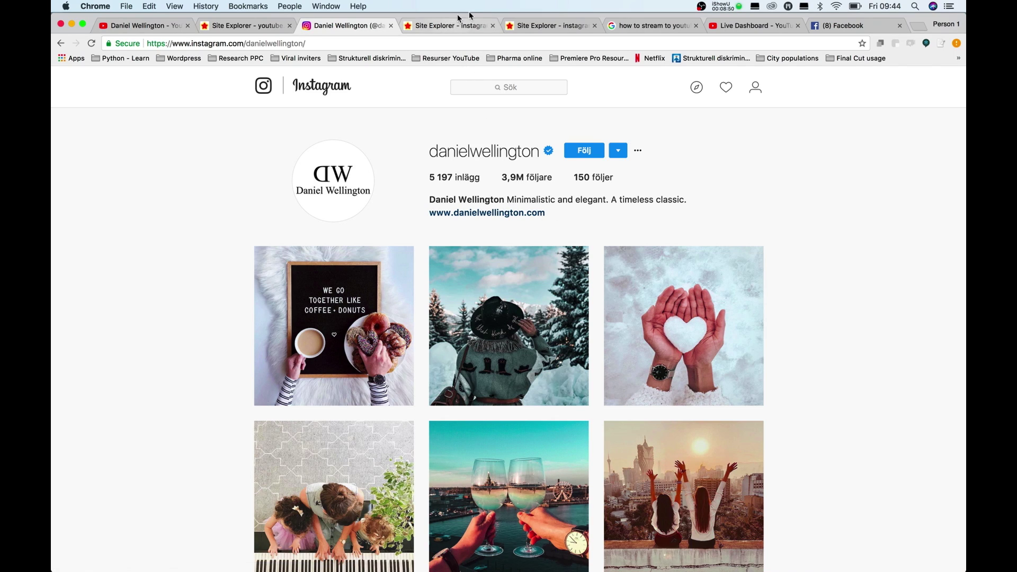
Step: Review Majestic's 459-backlink export, then bring OutWit Hub to the front full-screen
{"action": "left_click", "coordinate": [530, 27]}
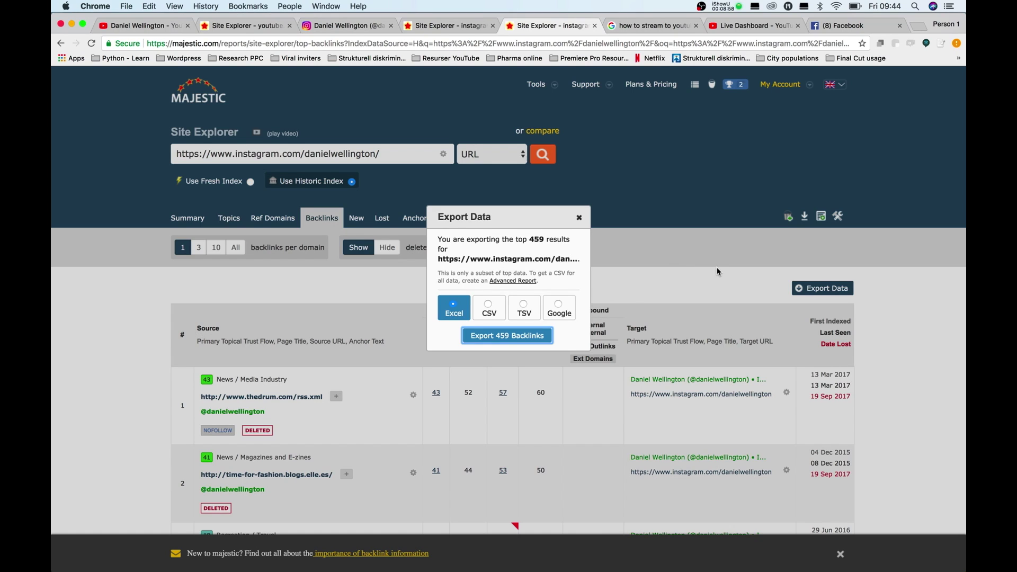
{"action": "key", "text": "ctrl+Up"}
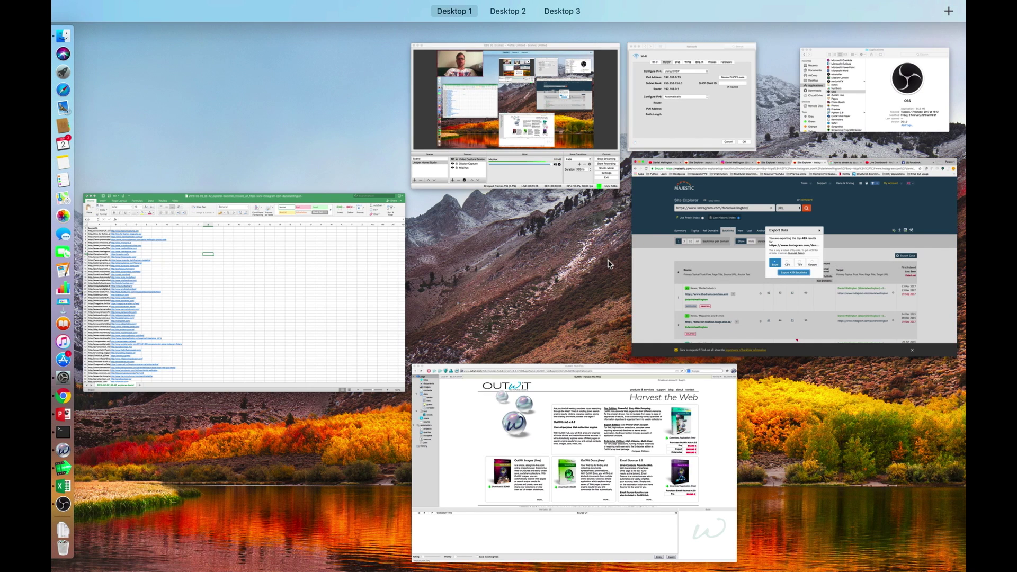
{"action": "left_click", "coordinate": [613, 424]}
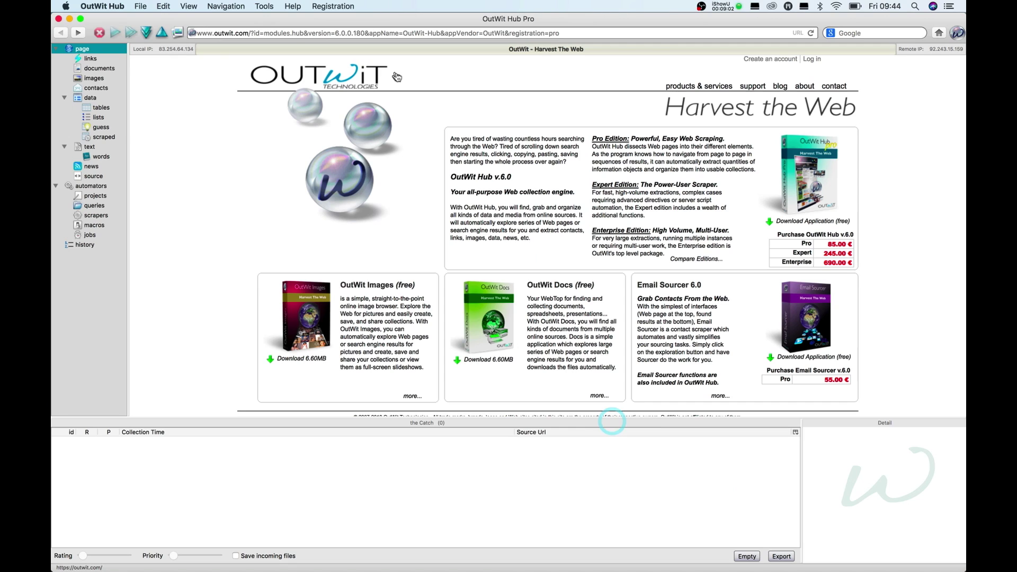
Step: Open the saved backlinks .htm web page in OutWit Hub and scroll through it
{"action": "left_click", "coordinate": [148, 6]}
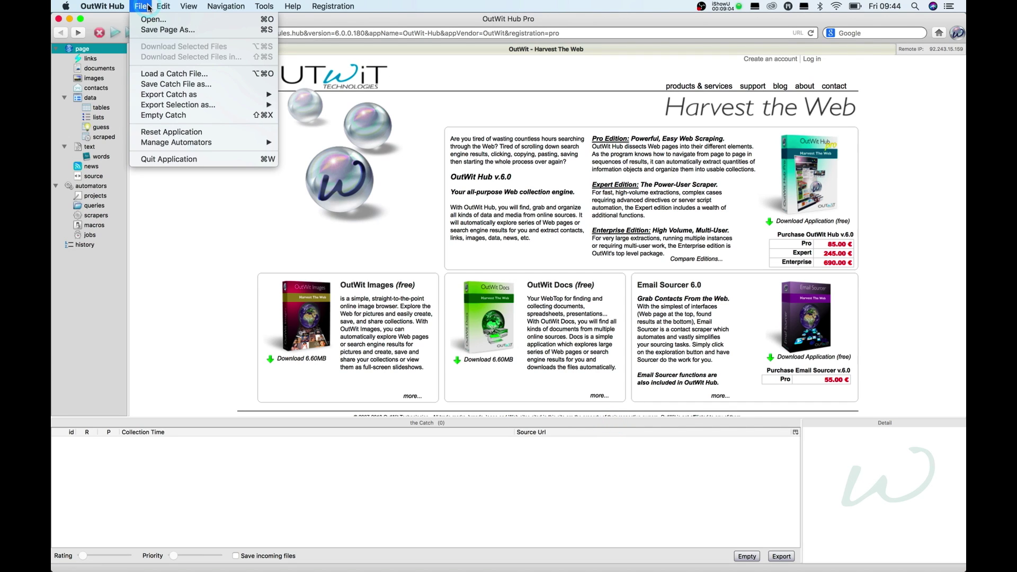
{"action": "left_click", "coordinate": [150, 20]}
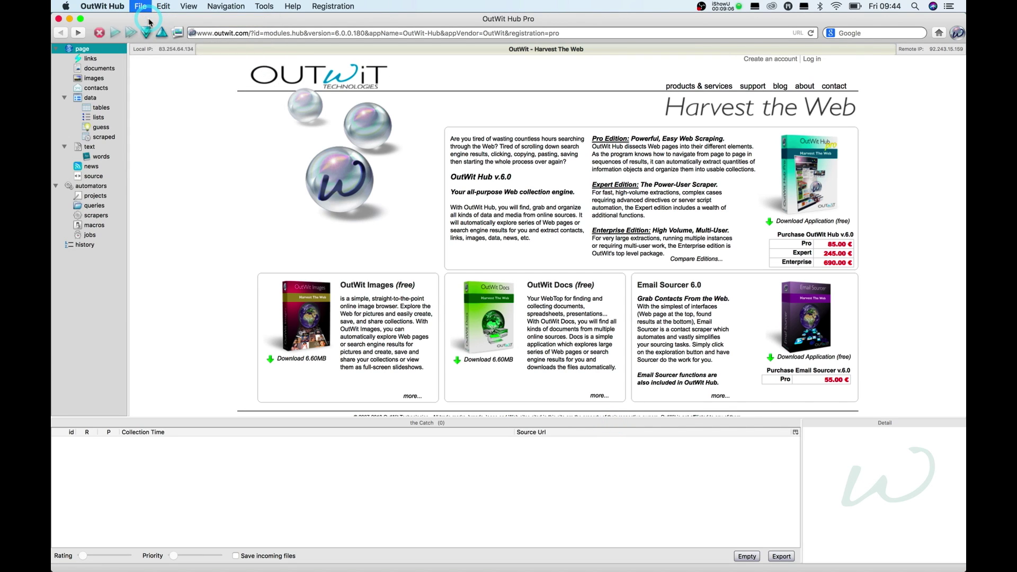
{"action": "left_click", "coordinate": [462, 128]}
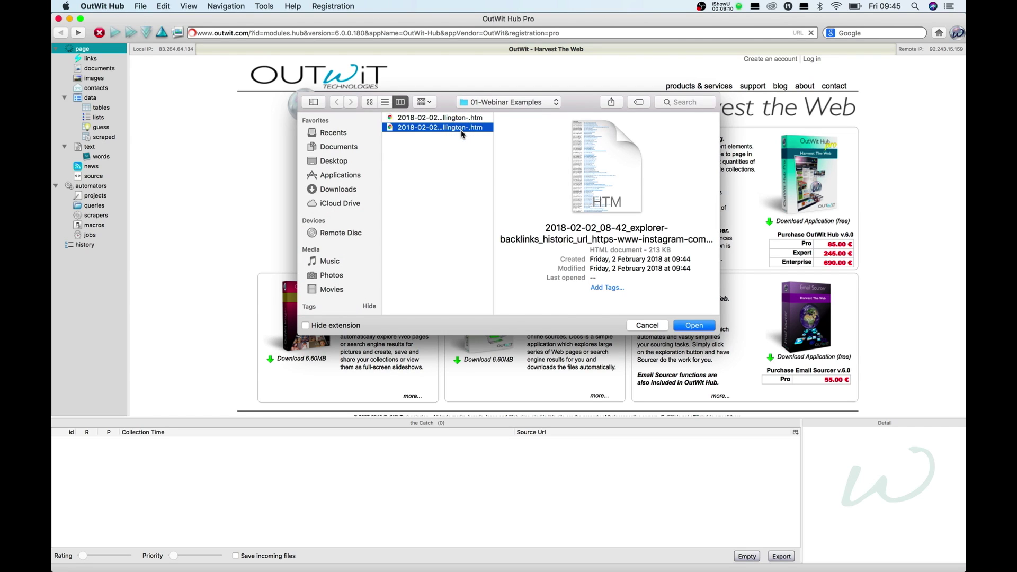
{"action": "double_click", "coordinate": [461, 129]}
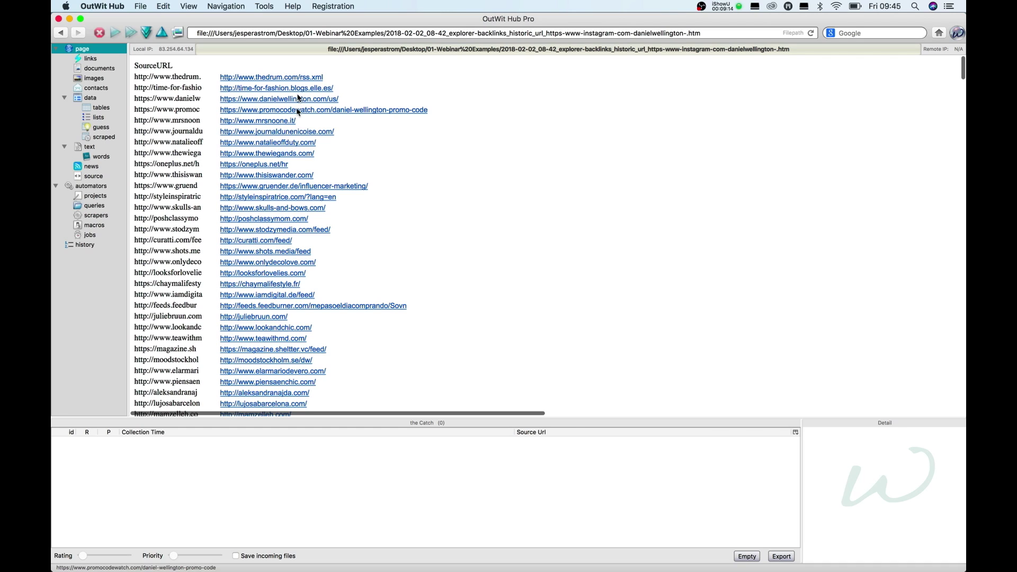
{"action": "scroll", "coordinate": [291, 223], "scroll_direction": "down", "scroll_amount": 1}
{"action": "scroll", "coordinate": [294, 222], "scroll_direction": "down", "scroll_amount": 15}
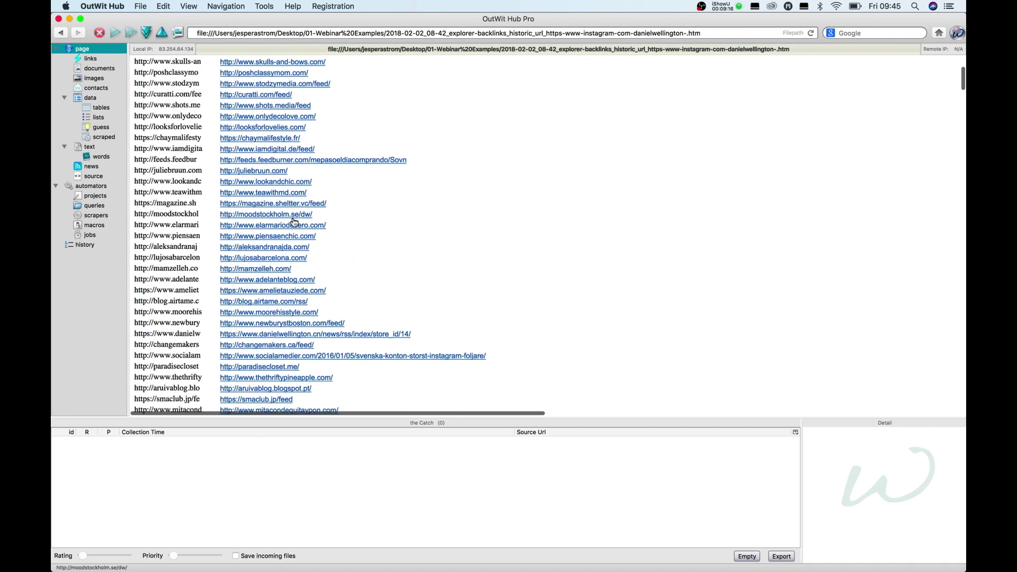
{"action": "scroll", "coordinate": [294, 221], "scroll_direction": "up", "scroll_amount": 15}
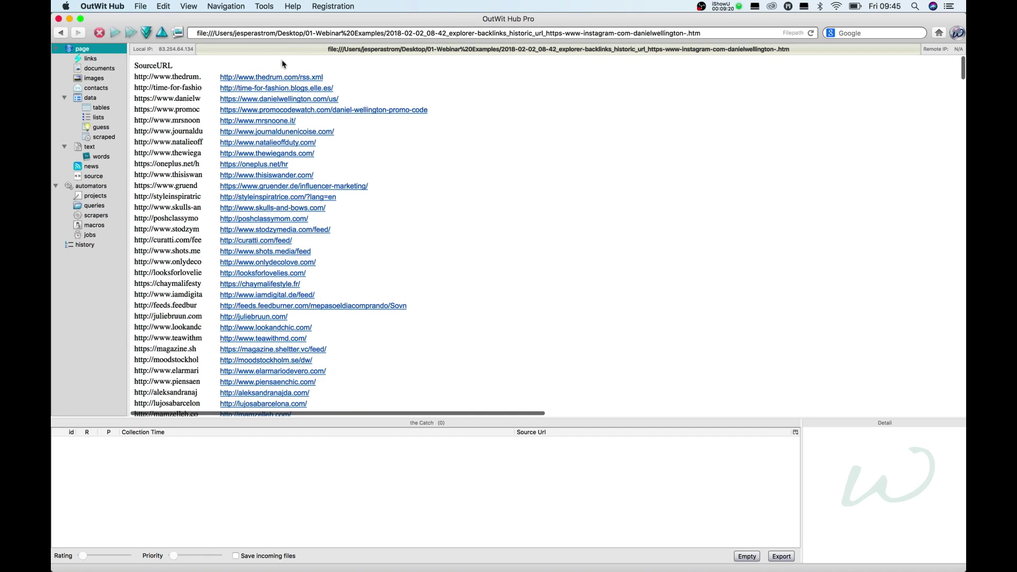
Step: Run Fast-Search for Contacts > In The Links of This Page on the backlinks page
{"action": "right_click", "coordinate": [275, 82]}
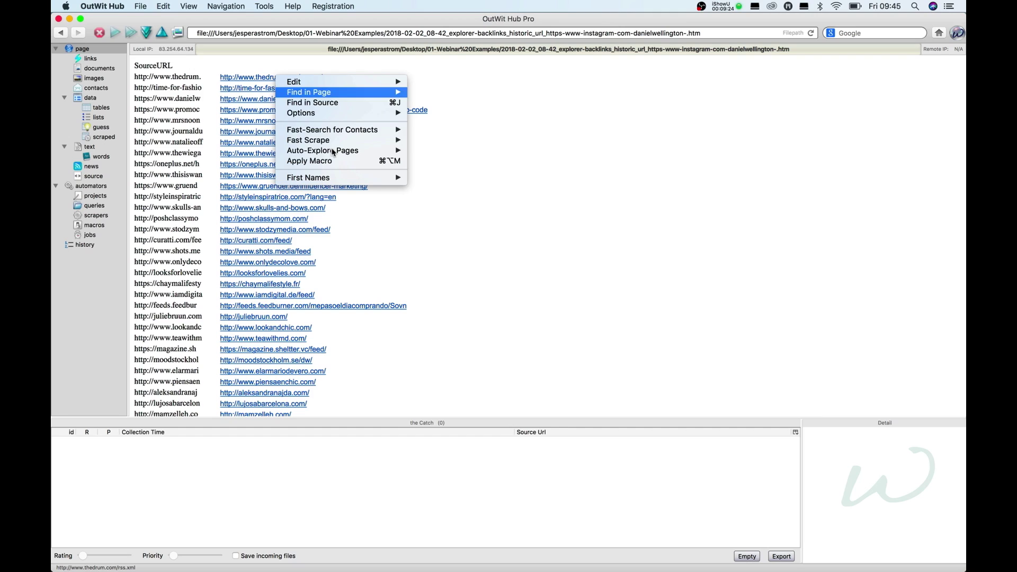
{"action": "mouse_move", "coordinate": [333, 133]}
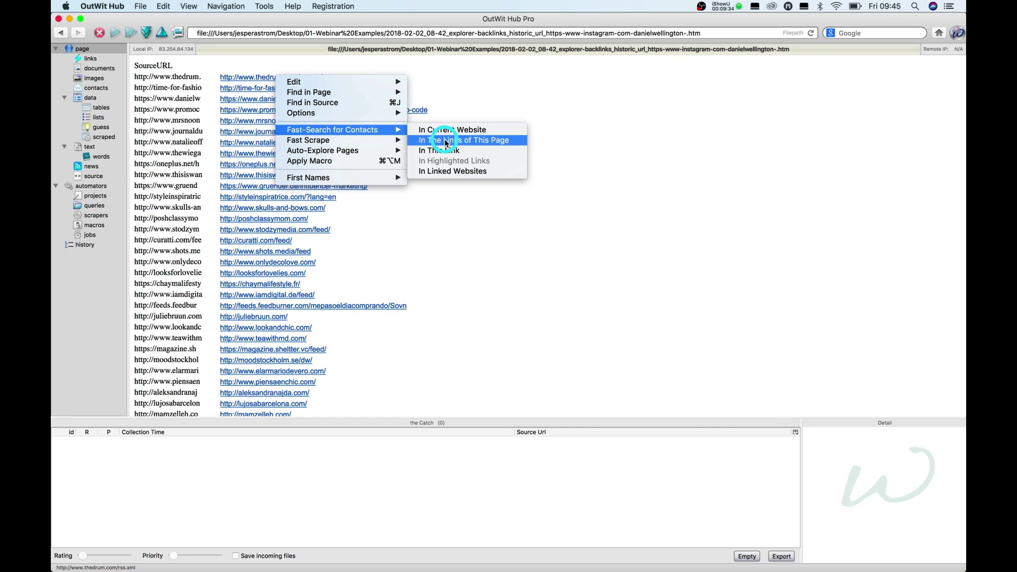
{"action": "left_click", "coordinate": [445, 140]}
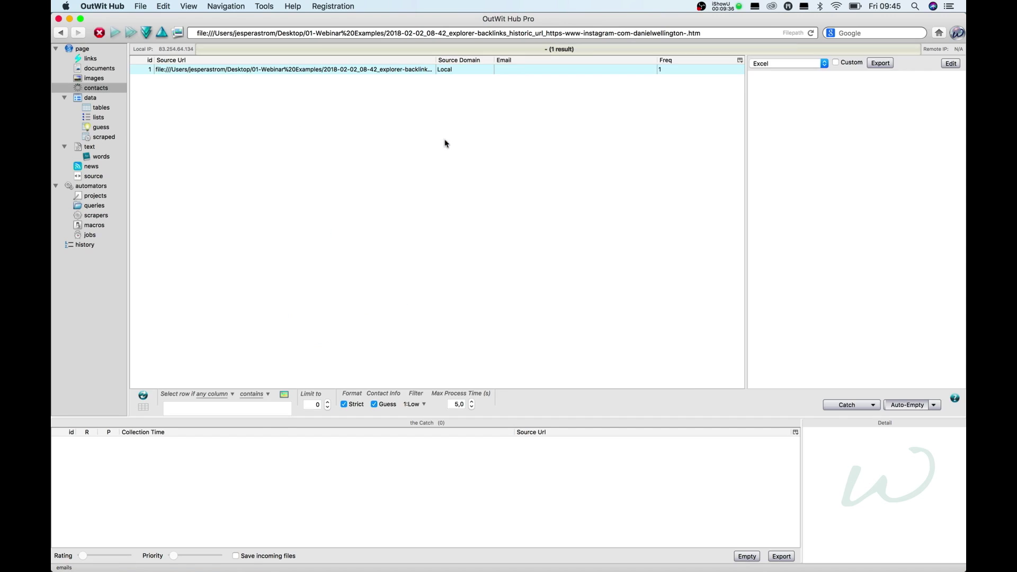